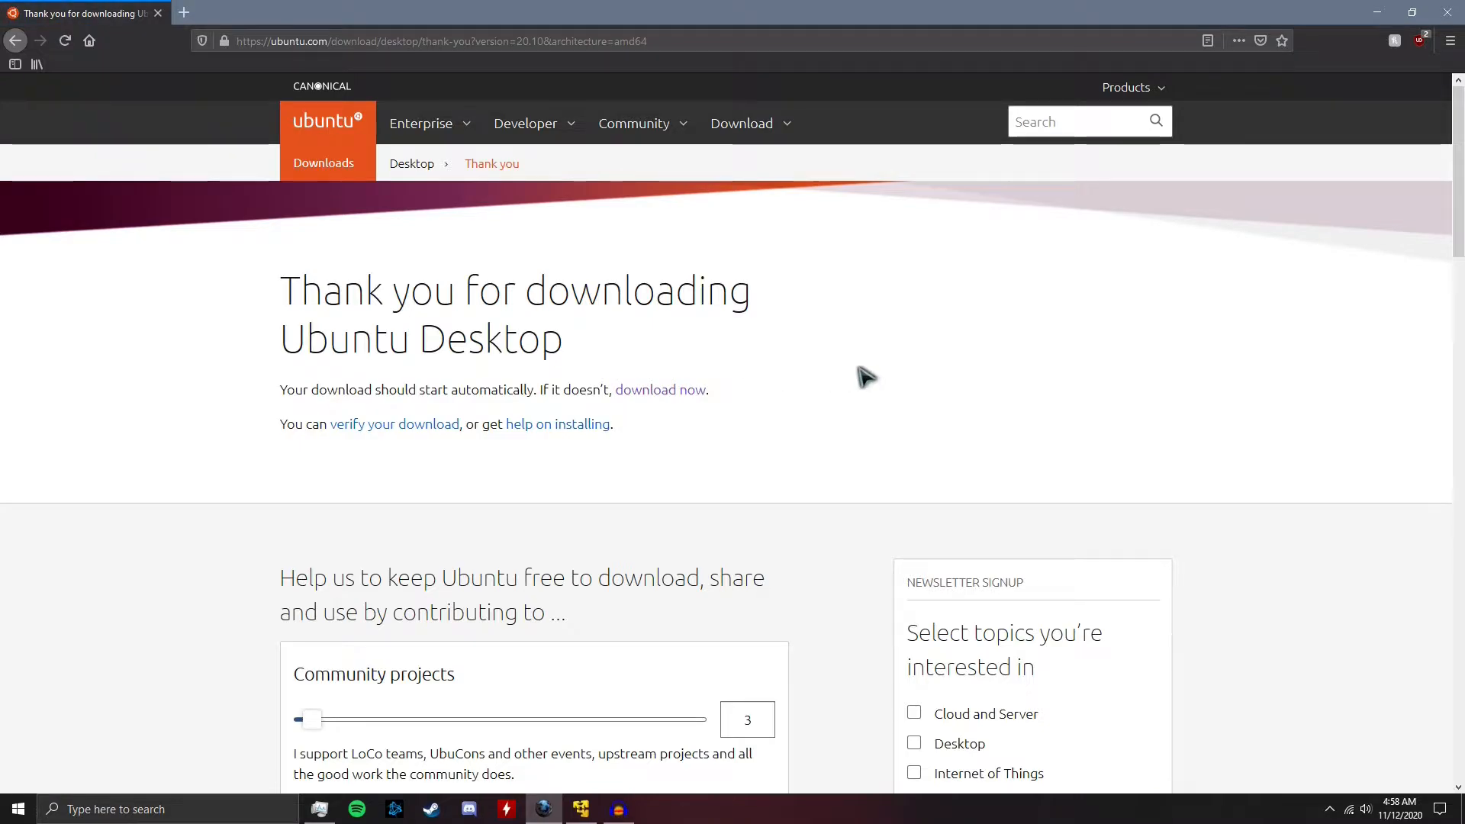
click(666, 391)
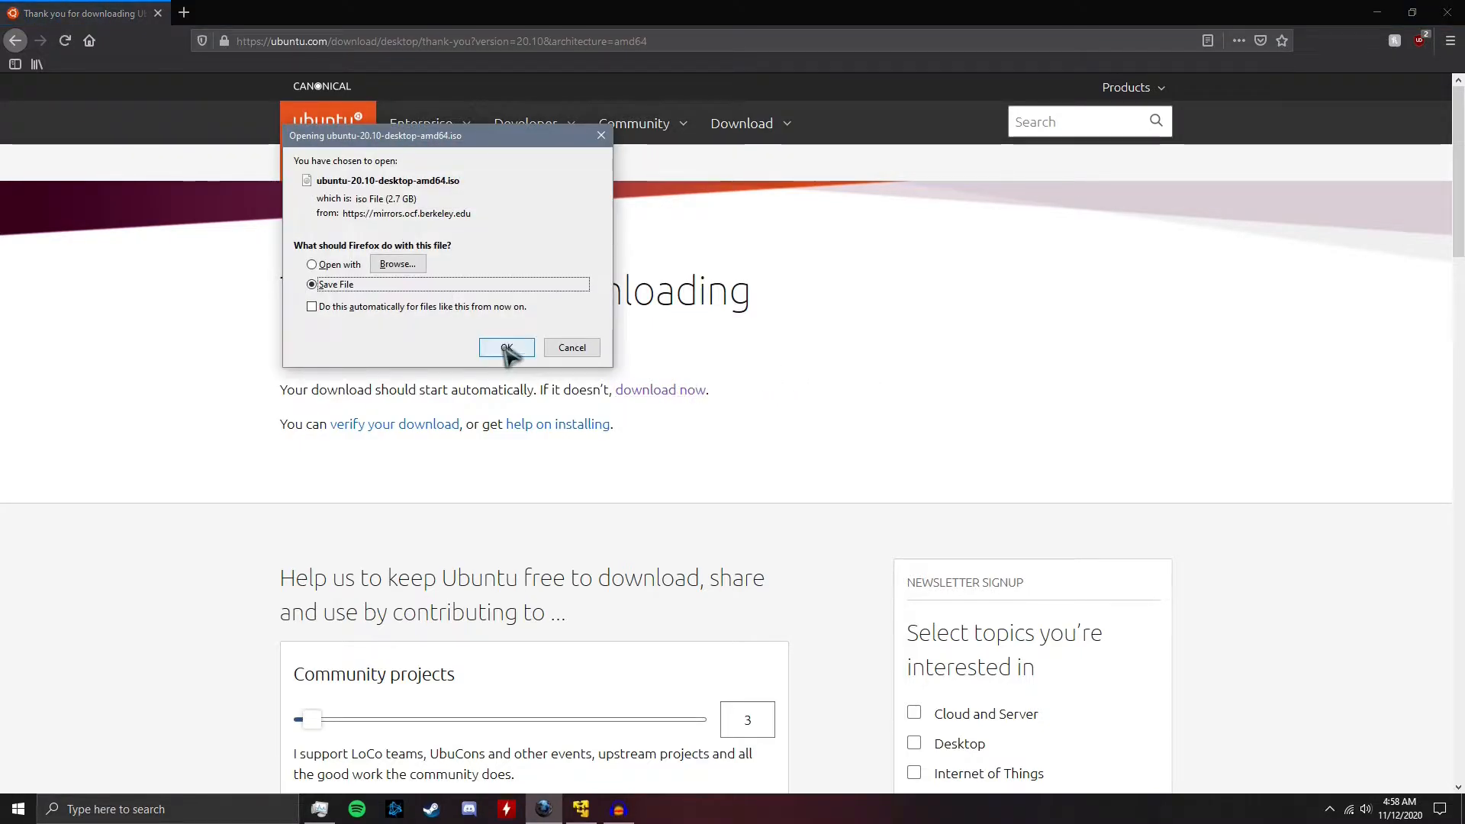
click(507, 348)
scroll(753, 392, down, 6)
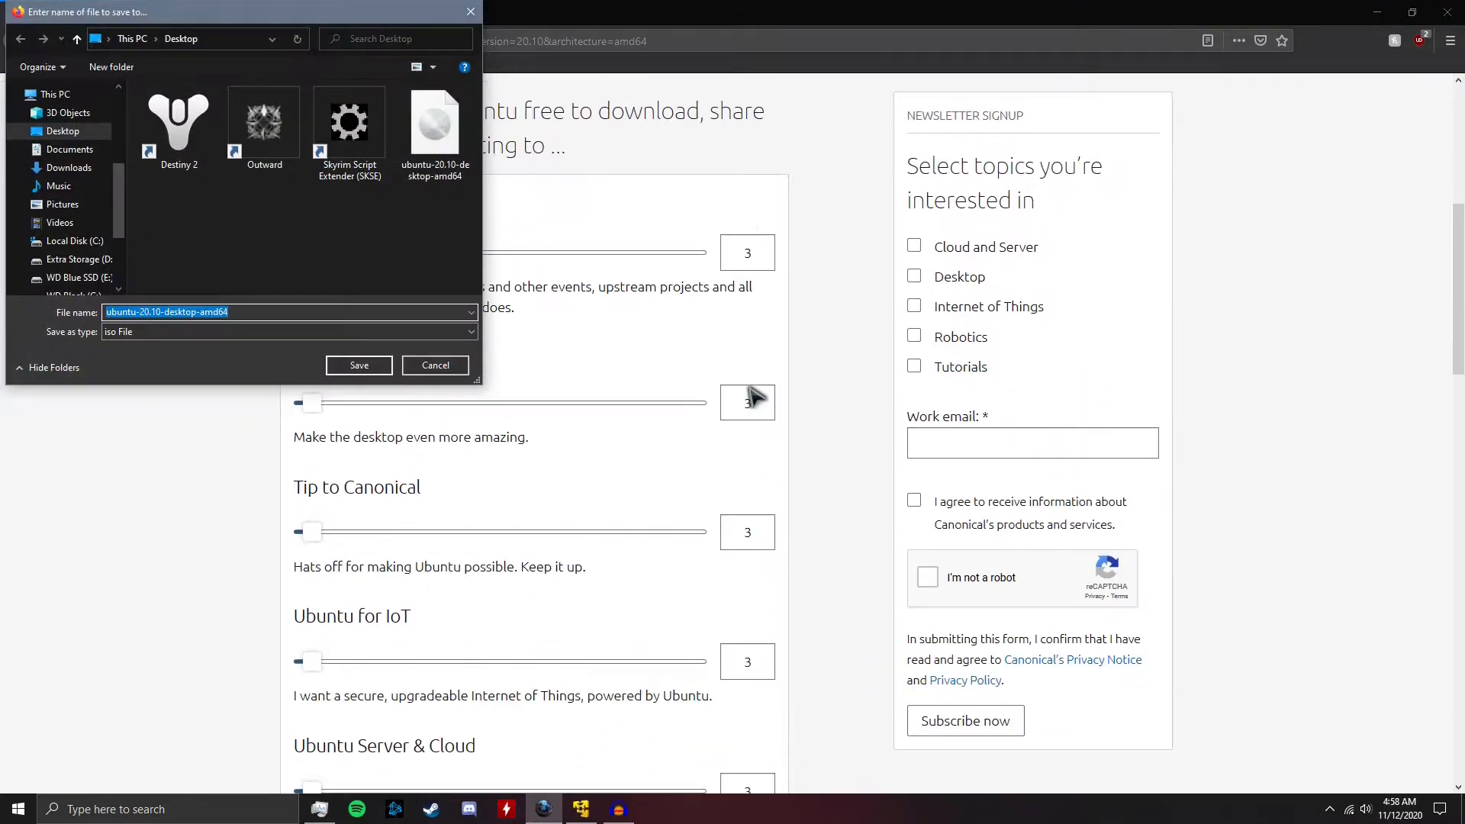
scroll(753, 395, down, 5)
scroll(763, 395, up, 10)
click(360, 366)
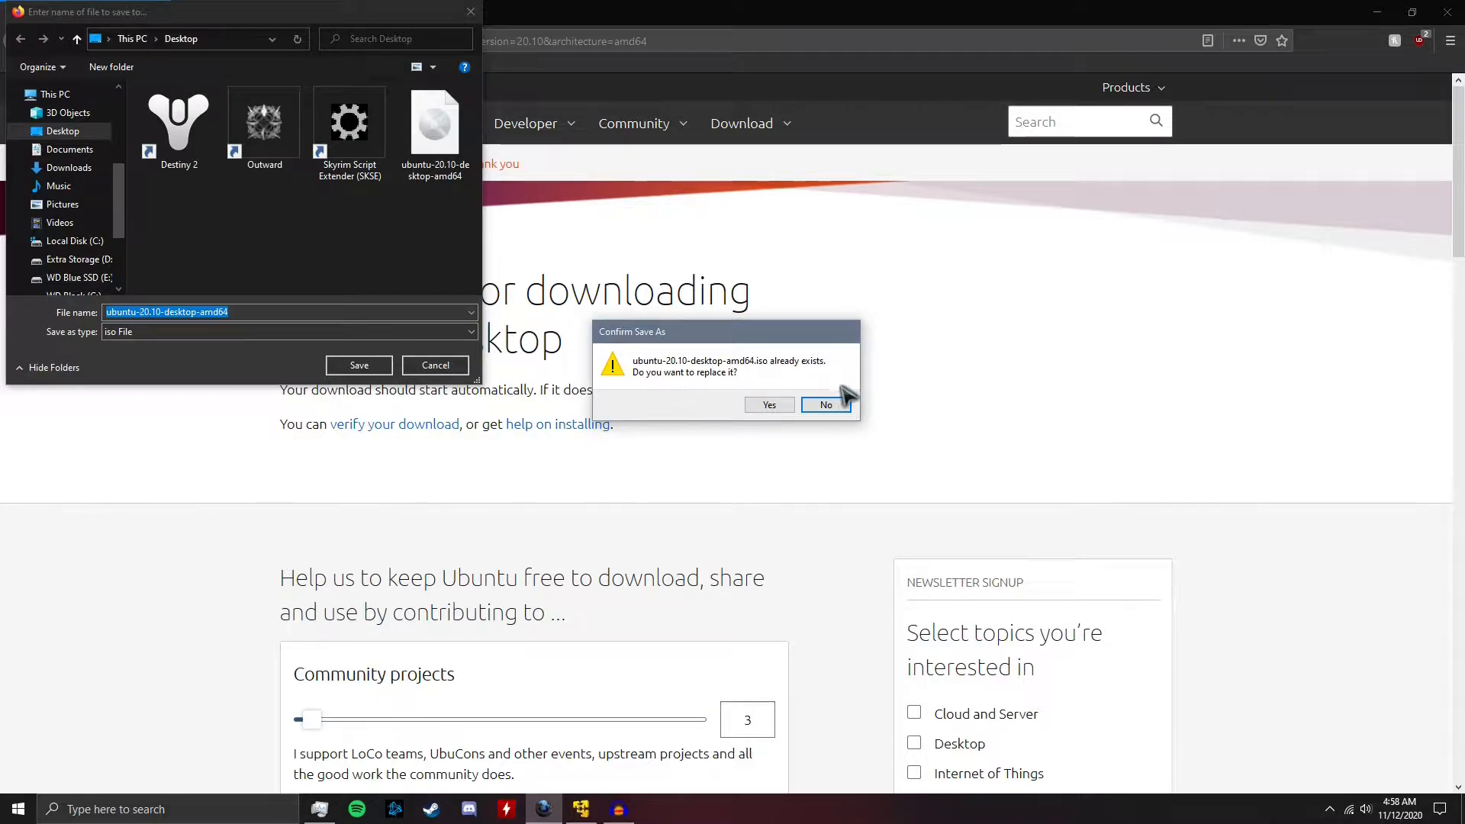
click(827, 405)
click(435, 365)
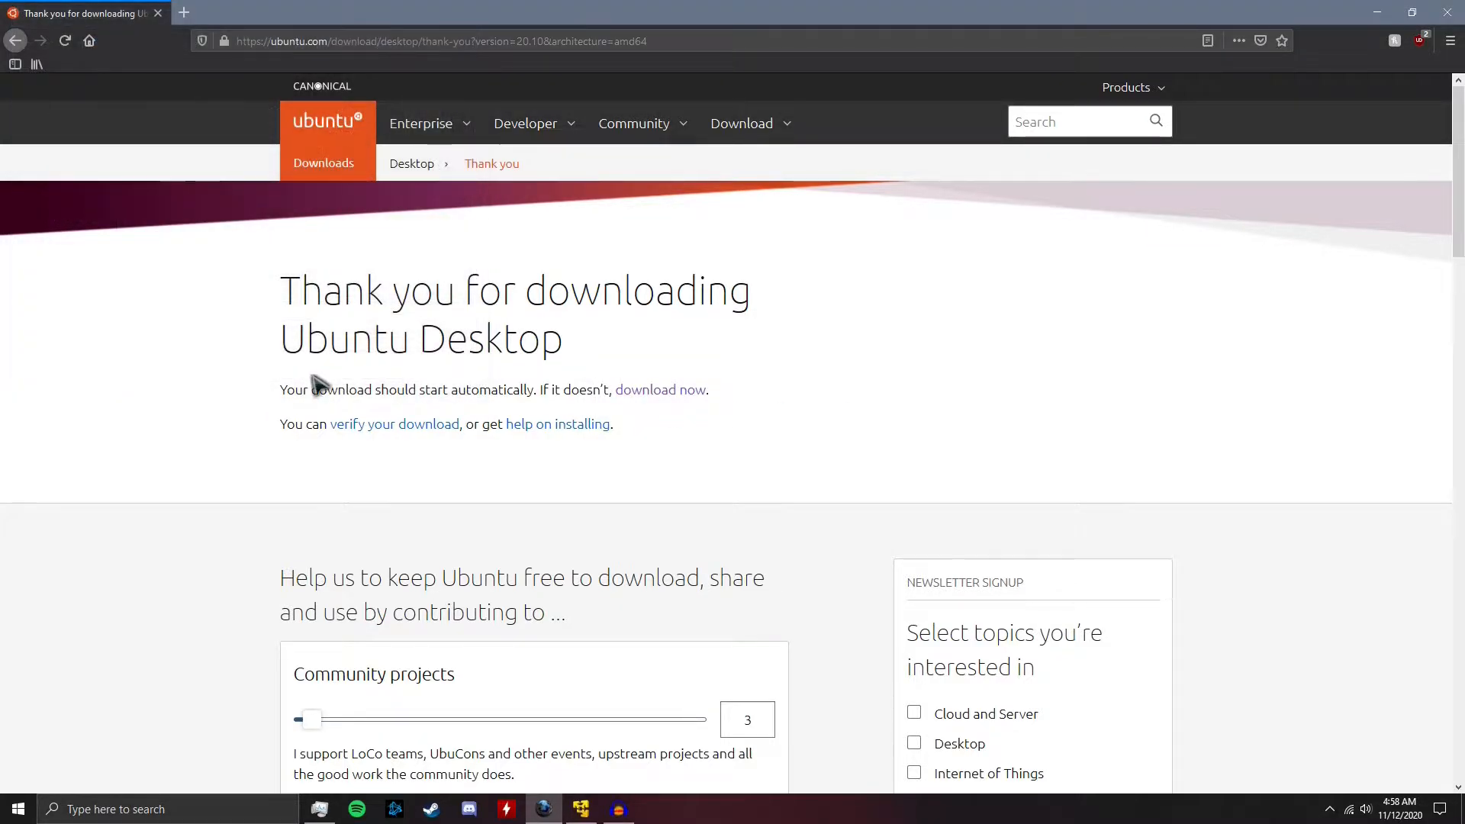
Switch to VMware Workstation Player and start a new virtual machine with the operating system installed later, choosing Linux, version Ubuntu 64-bit
click(1377, 12)
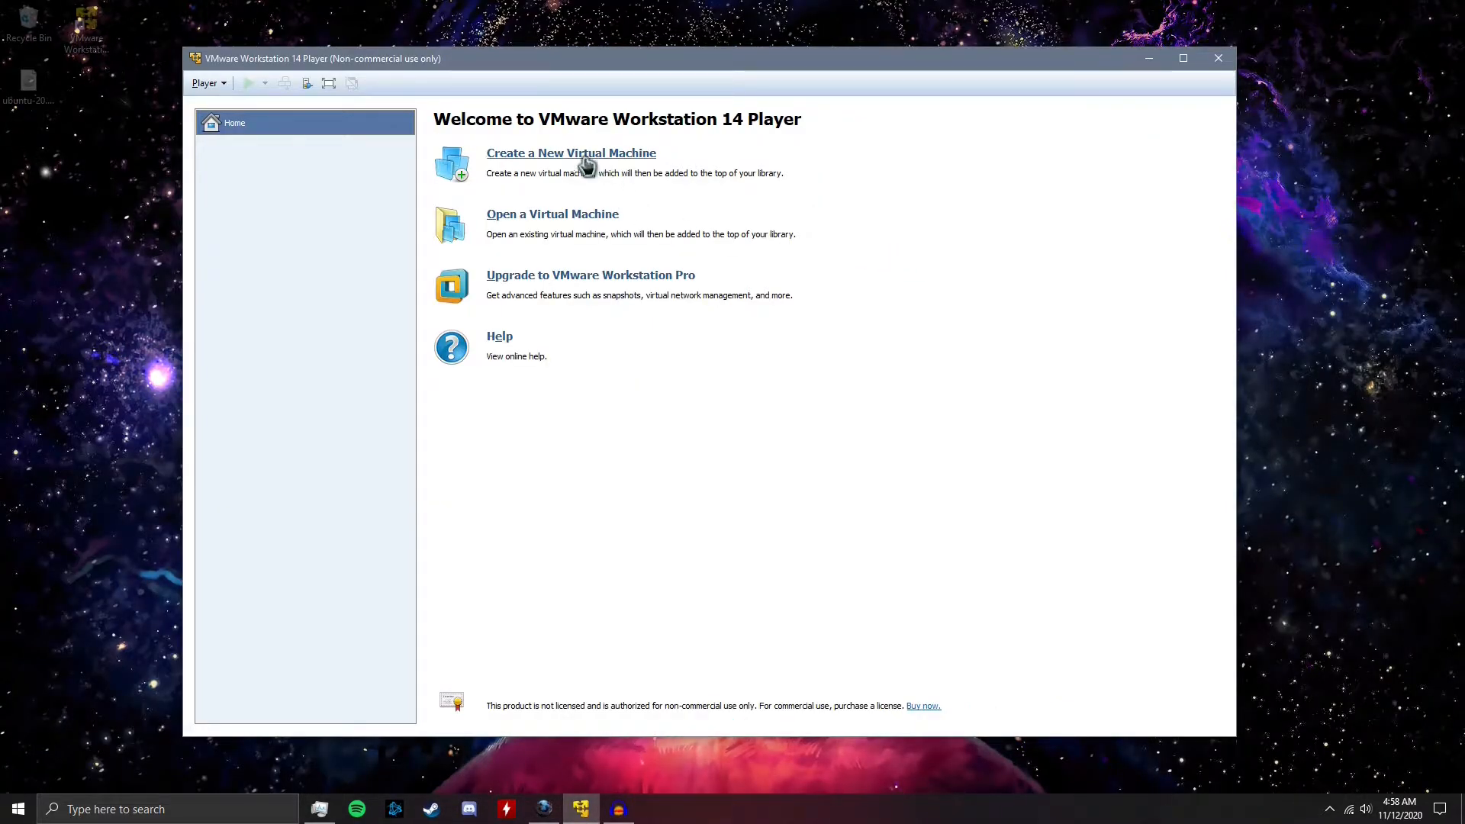
click(651, 157)
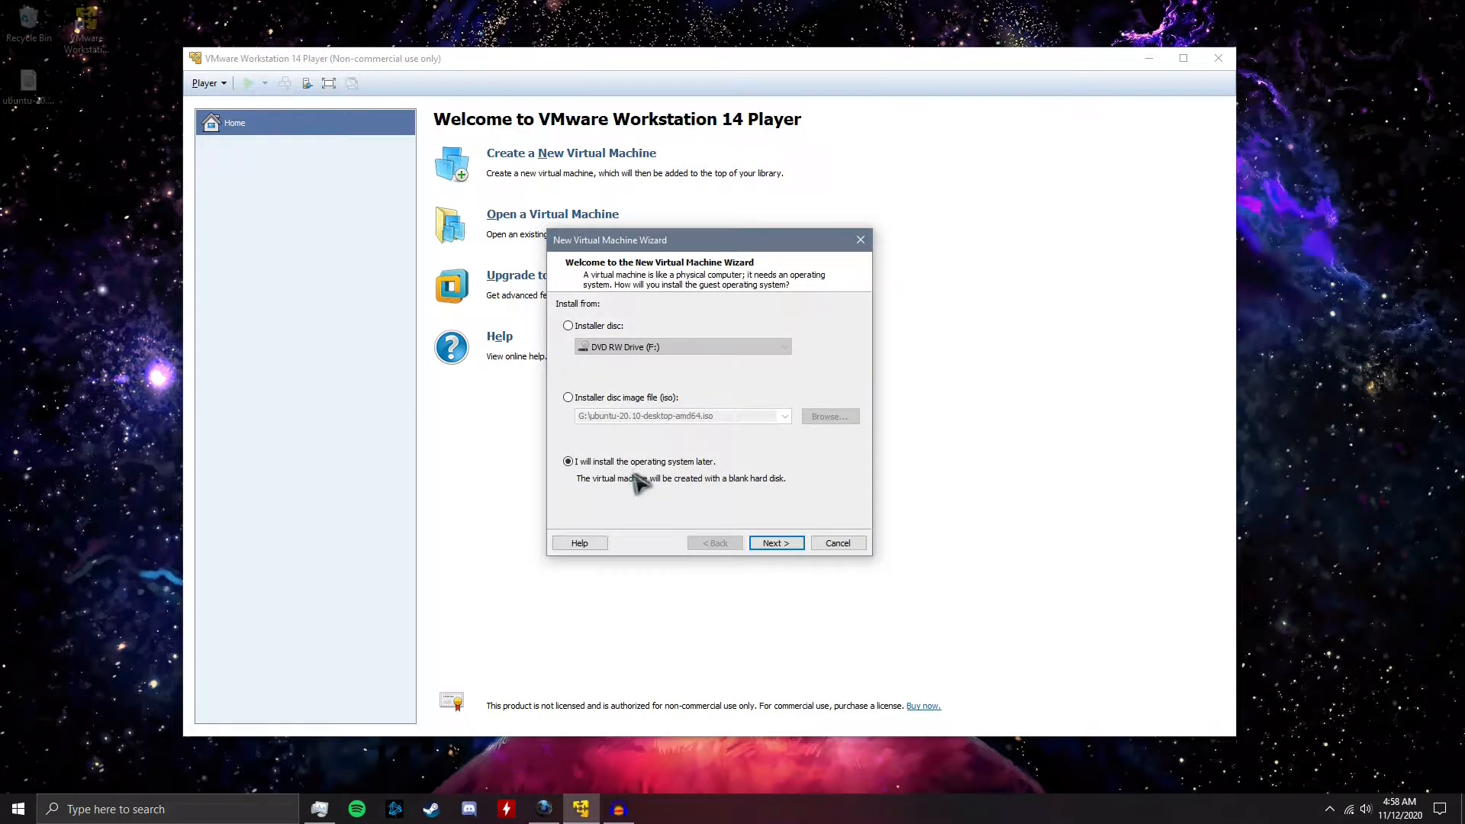
click(767, 543)
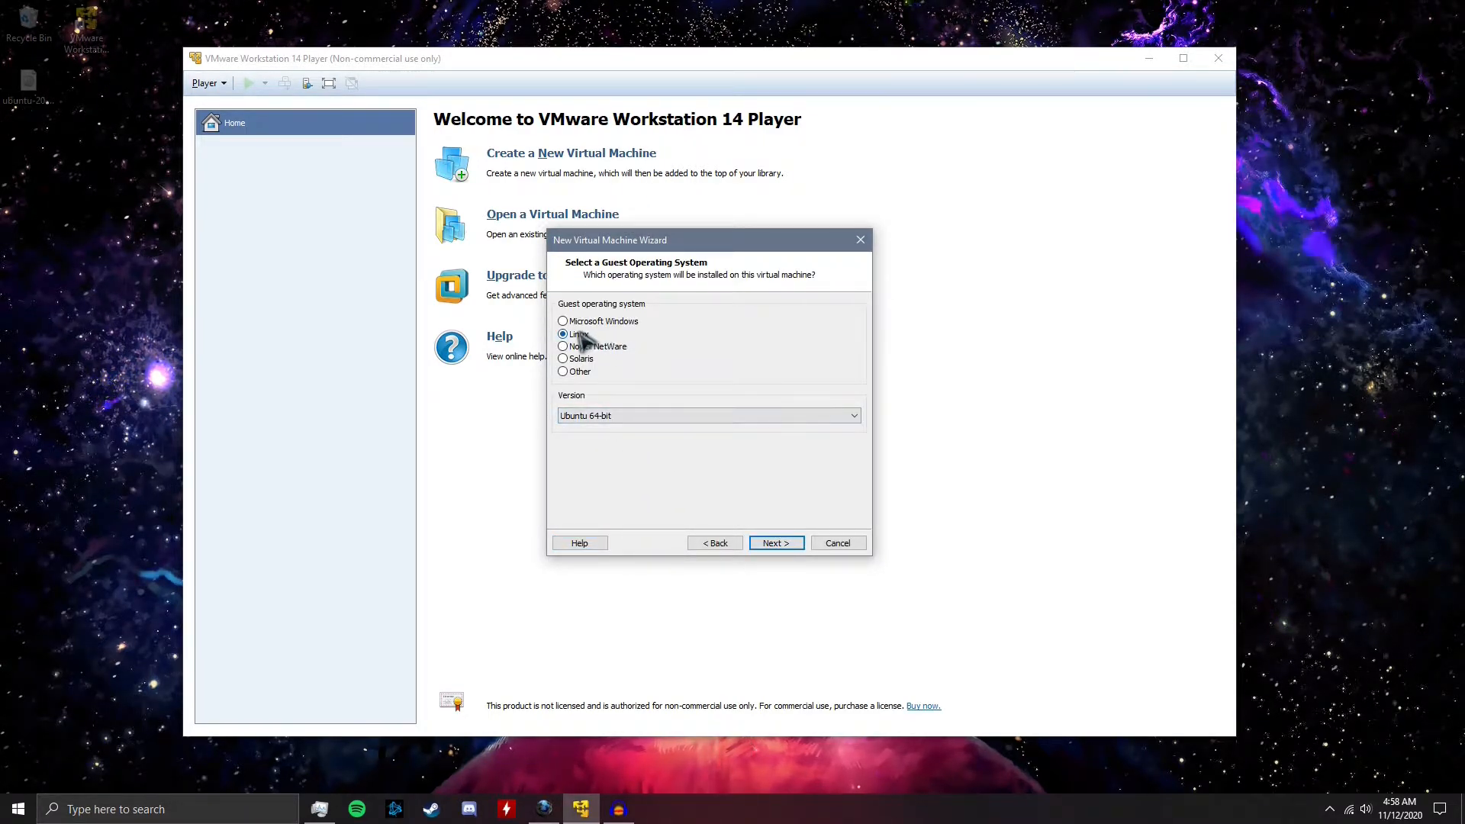
click(631, 417)
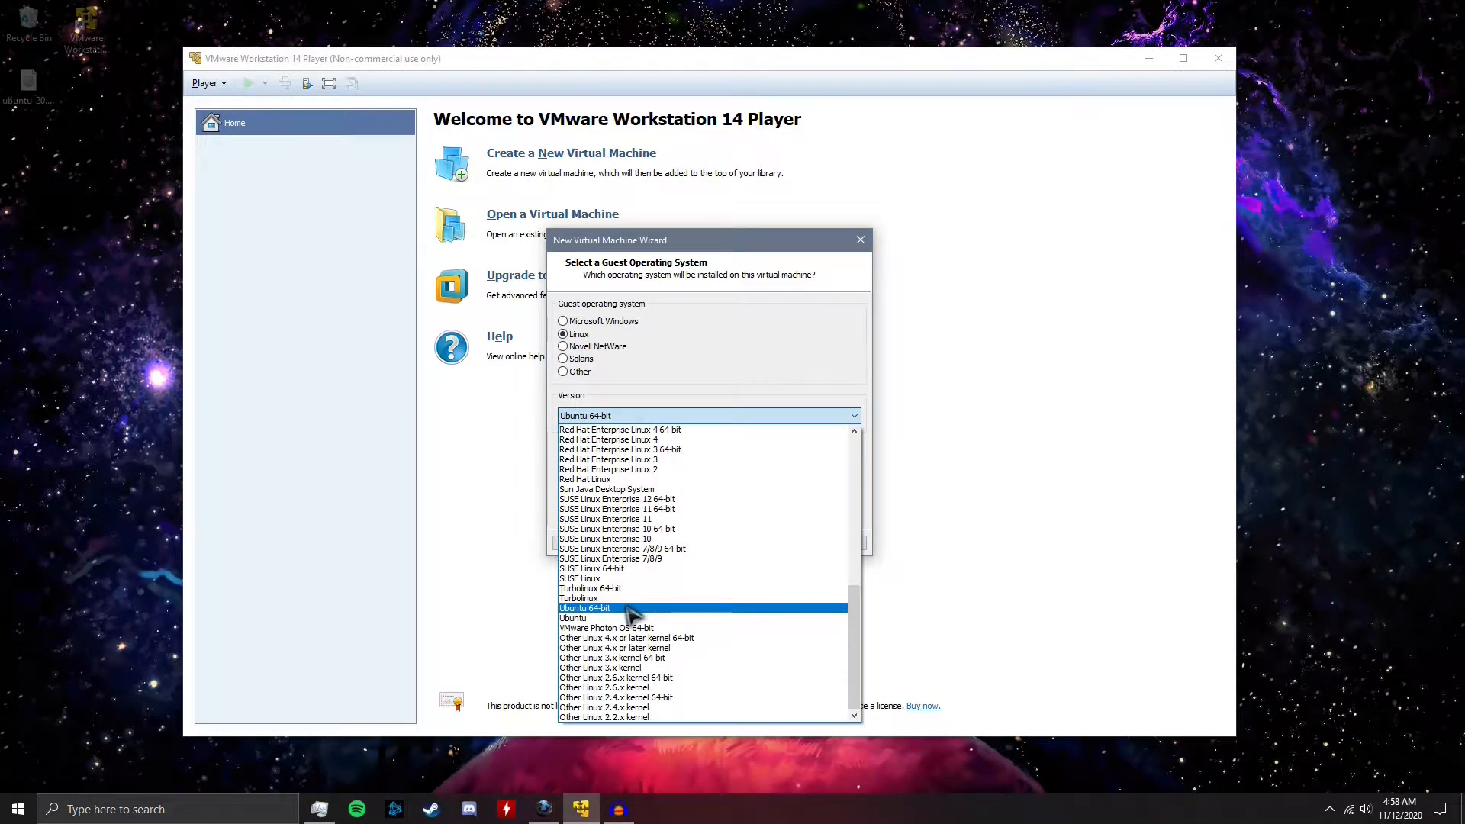
click(630, 609)
click(786, 544)
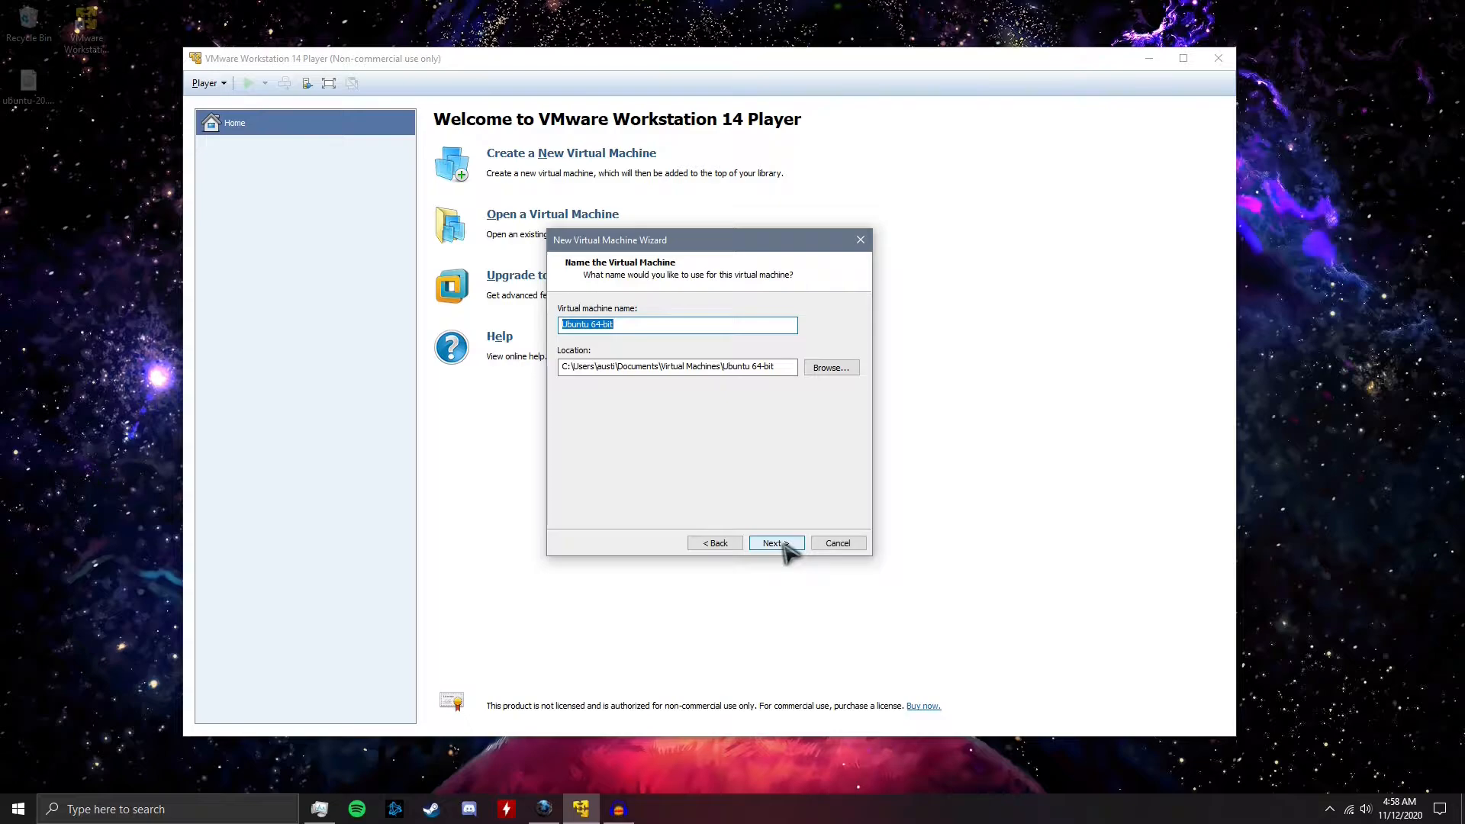
Store the virtual machine in the Ubuntu folder on WD Black (G:) and accept the 20 GB disk split into multiple files
click(845, 369)
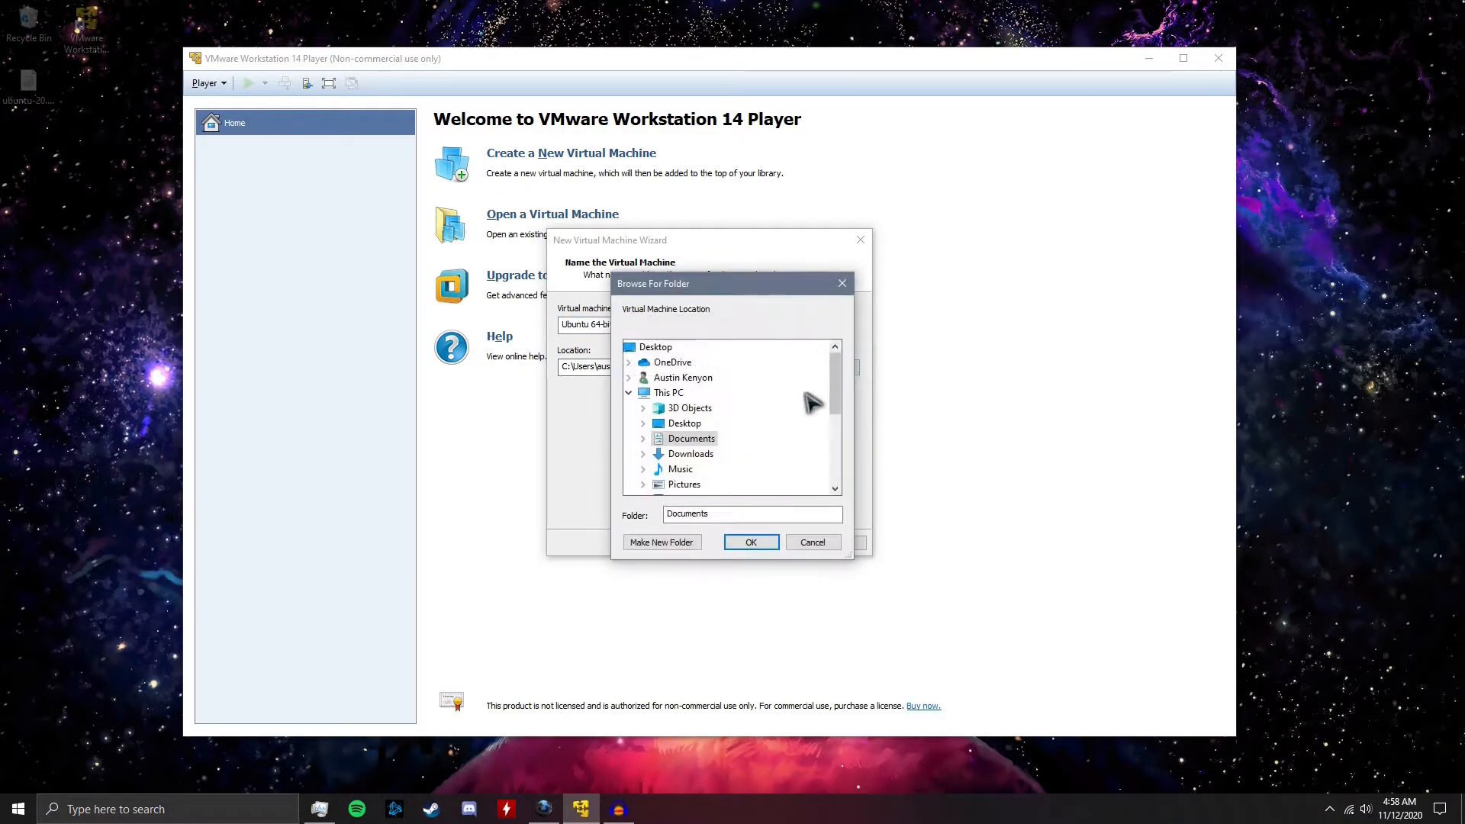
scroll(771, 426, down, 4)
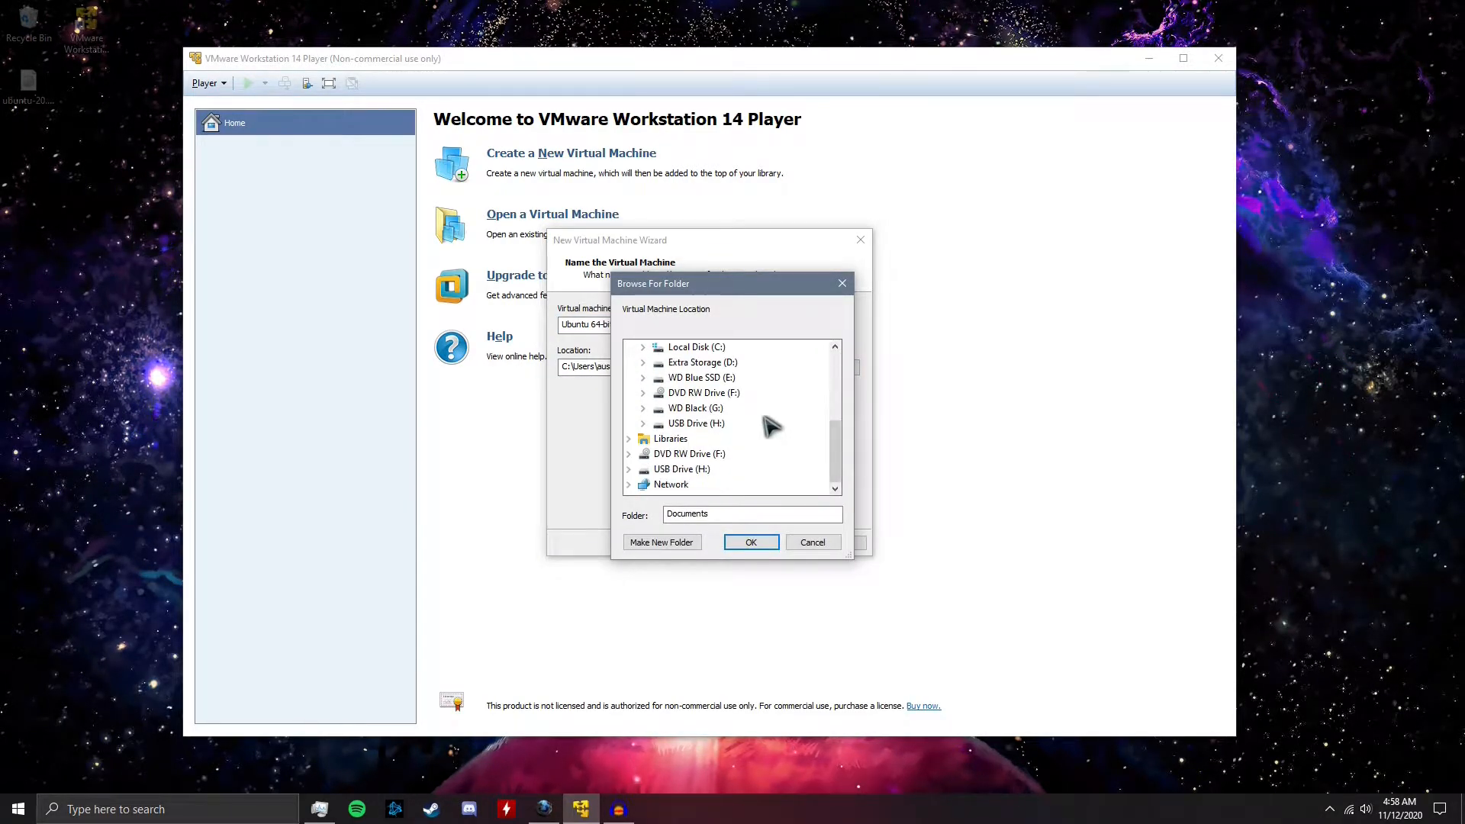
scroll(772, 427, up, 1)
double_click(711, 455)
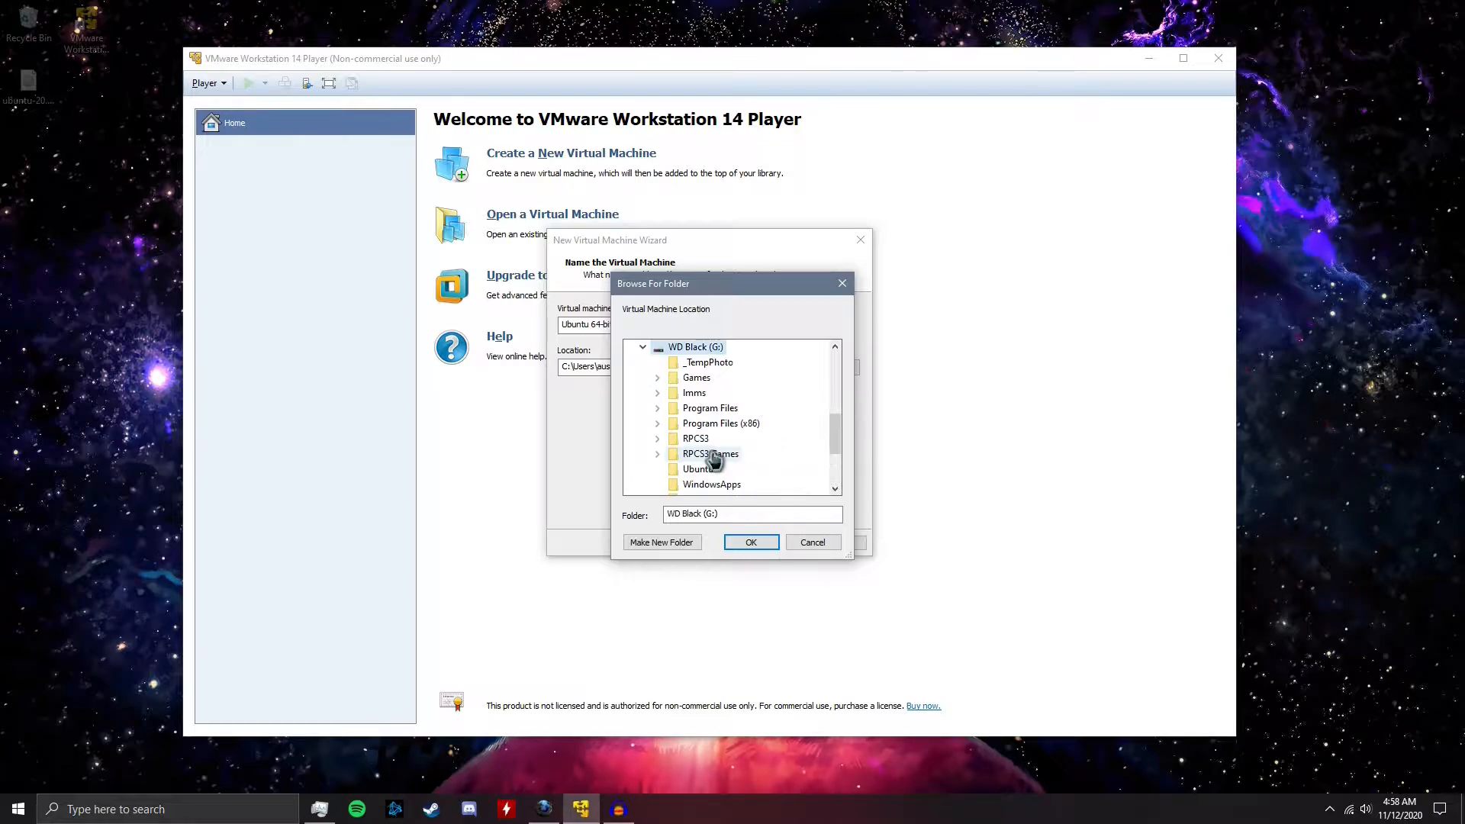
scroll(770, 461, down, 1)
scroll(767, 457, down, 1)
click(717, 381)
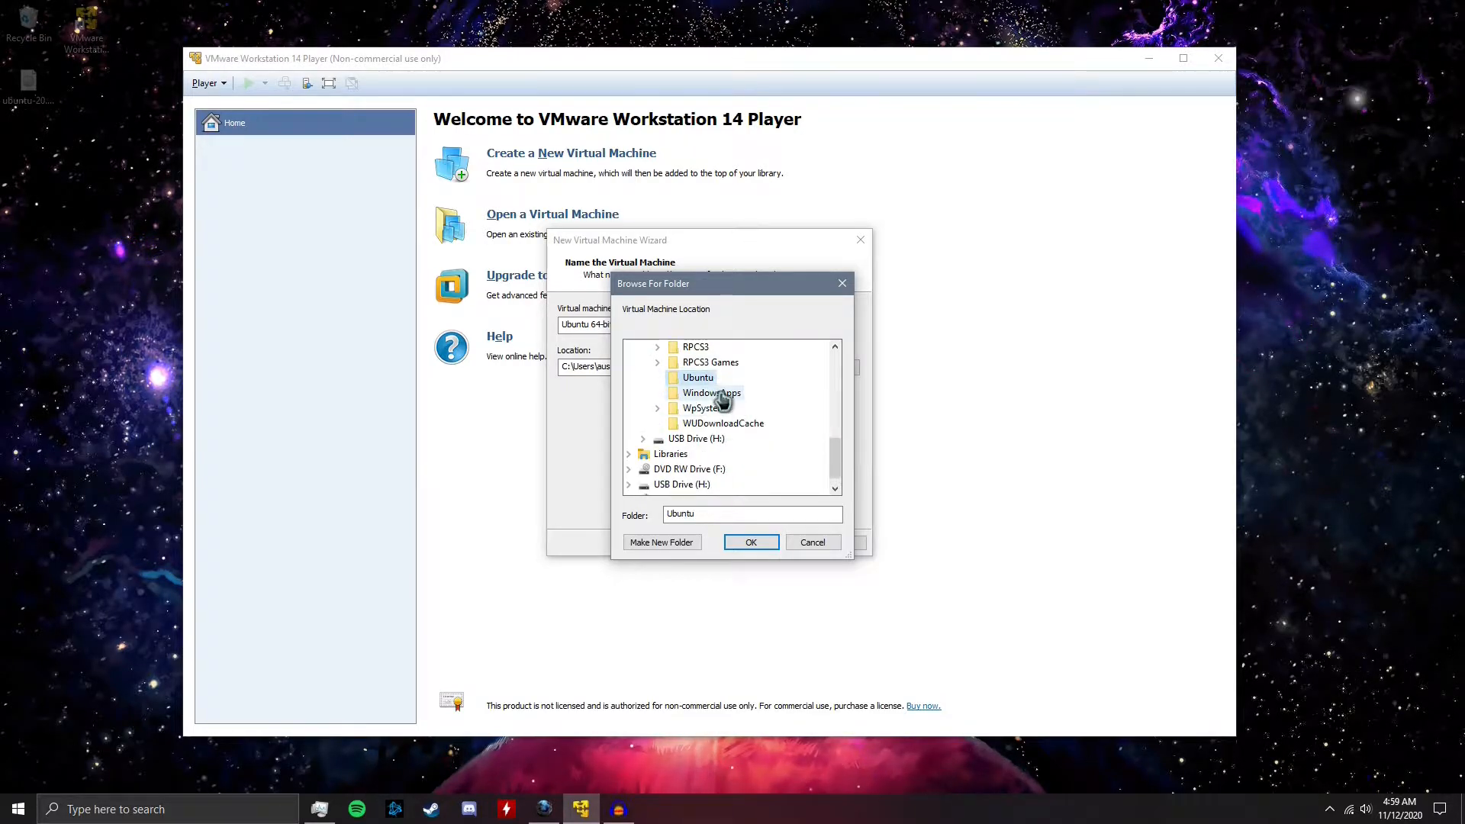
click(754, 543)
click(786, 543)
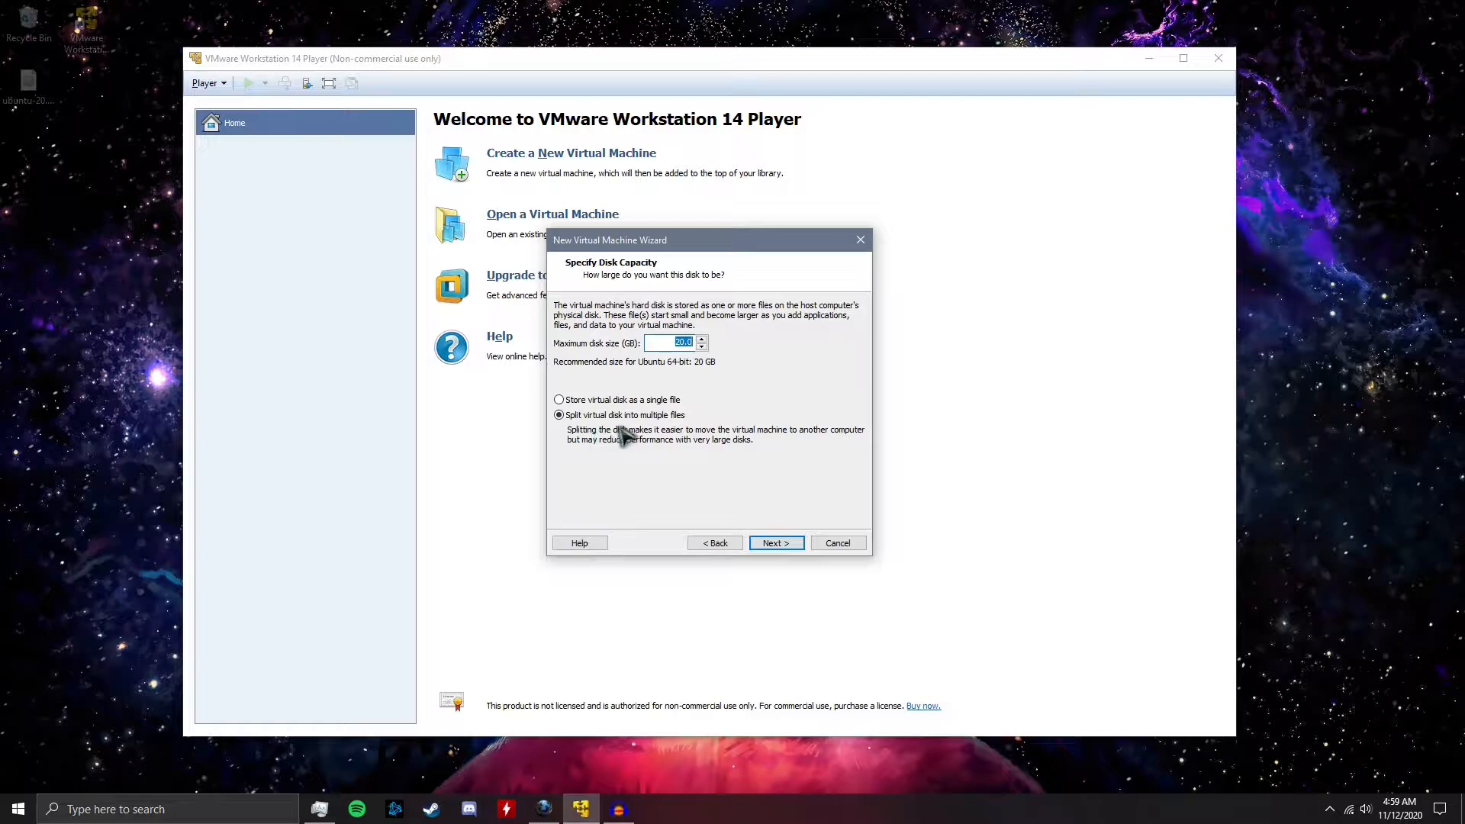
click(778, 545)
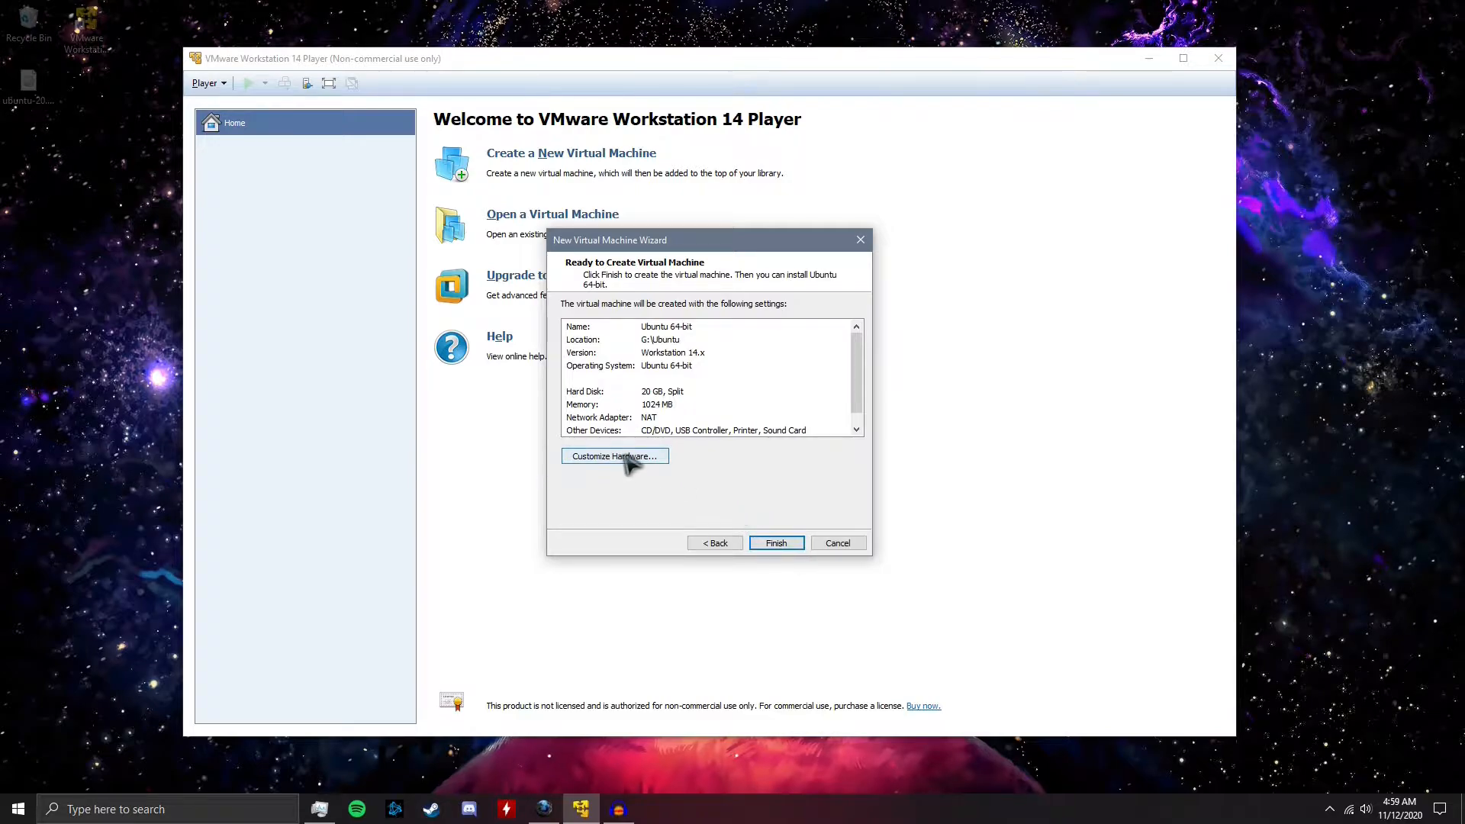
Customize the virtual machine's hardware with 4096 MB of memory and 4 processor cores
click(629, 458)
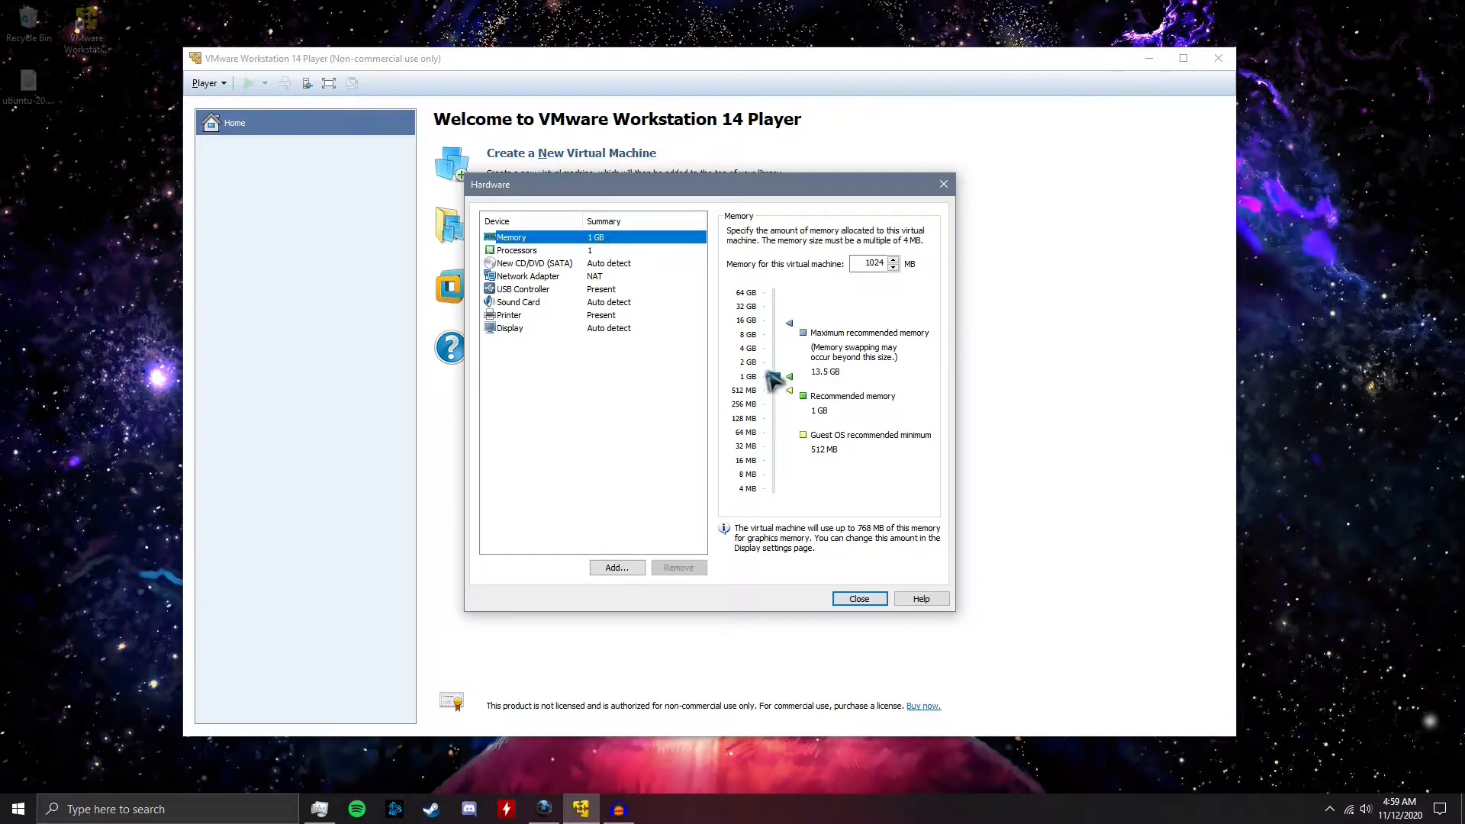
drag(774, 376, 776, 348)
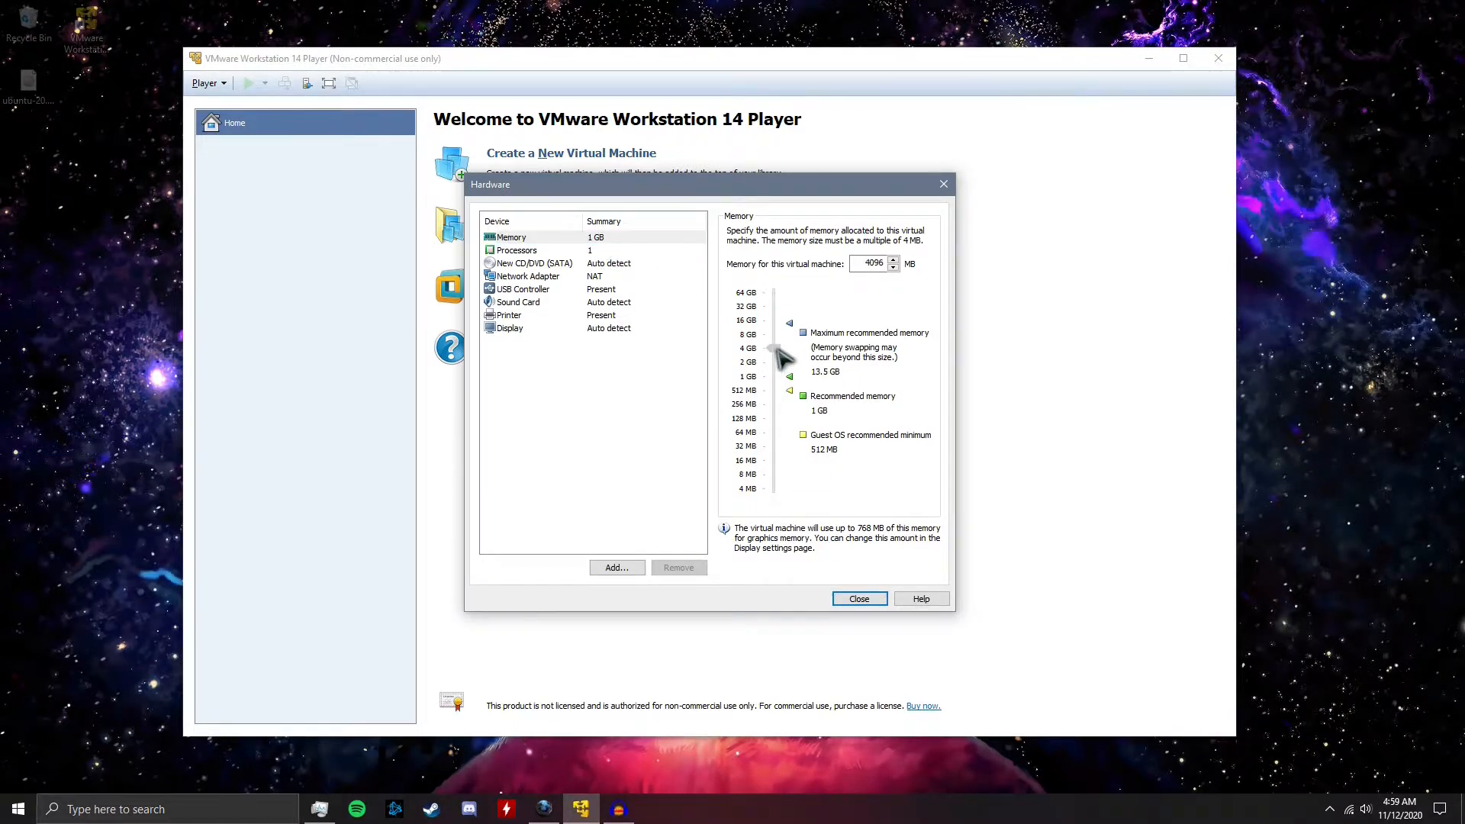
click(561, 264)
click(580, 250)
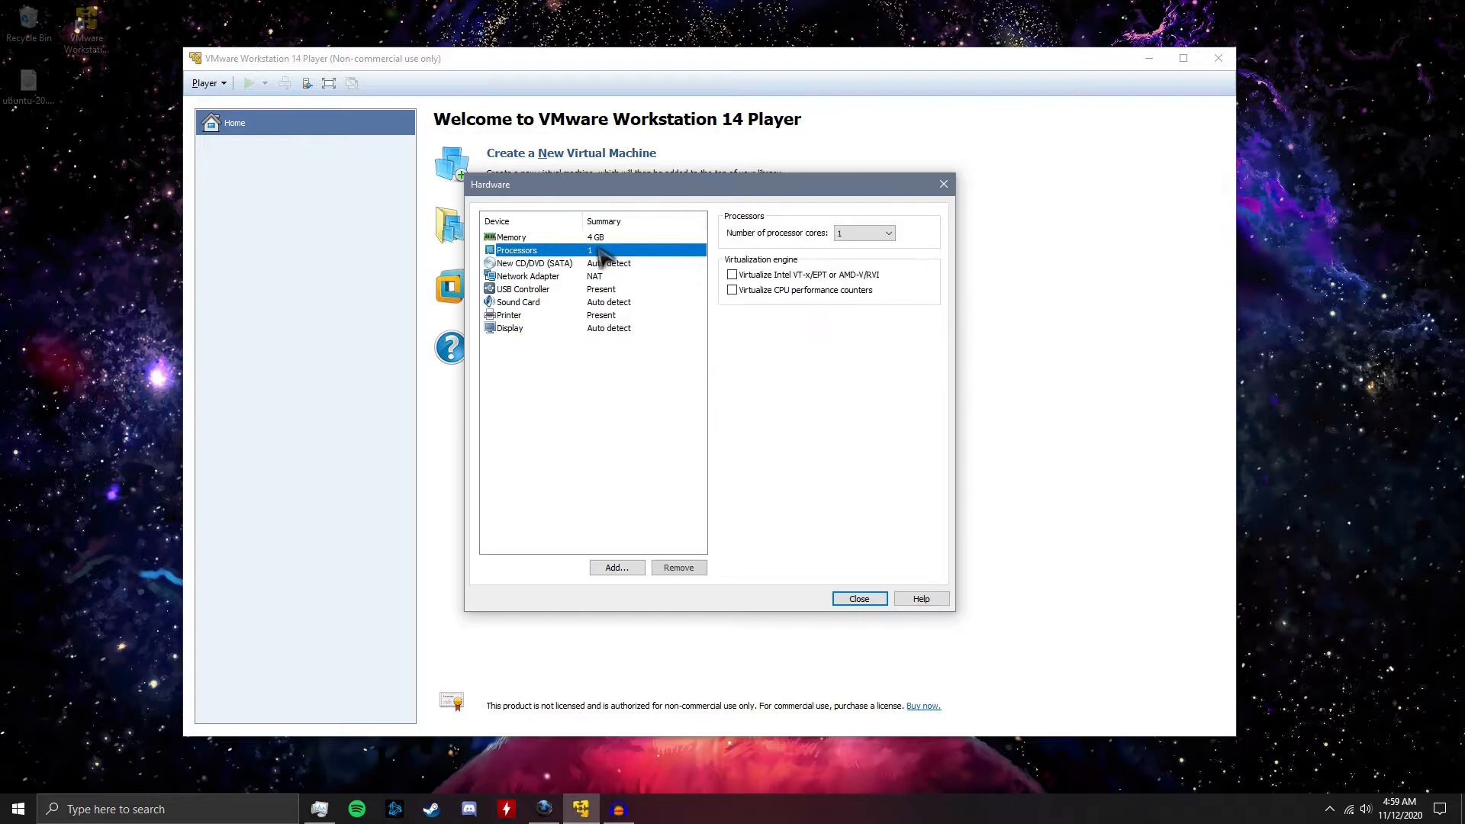
click(864, 234)
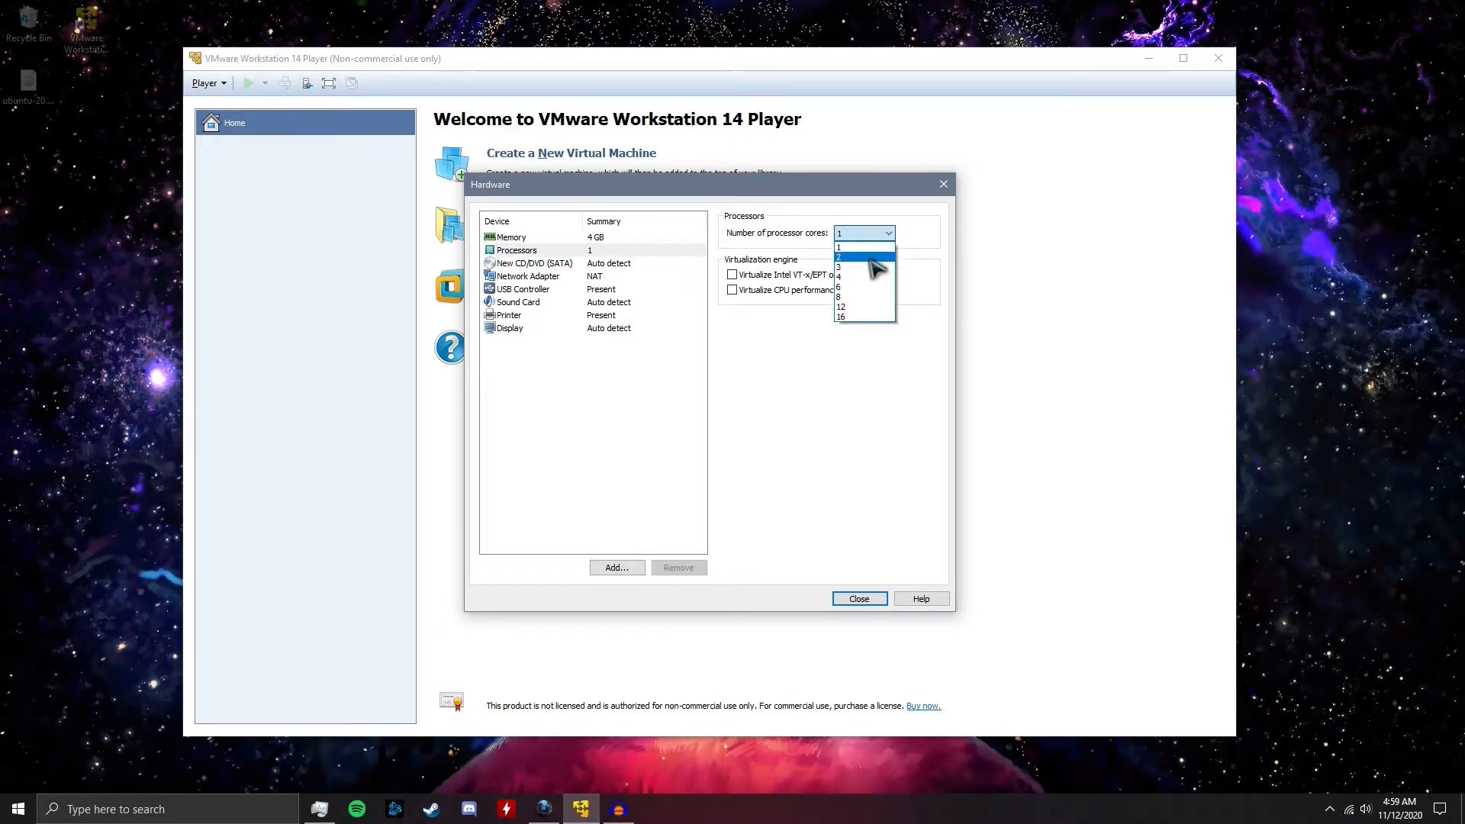
click(861, 277)
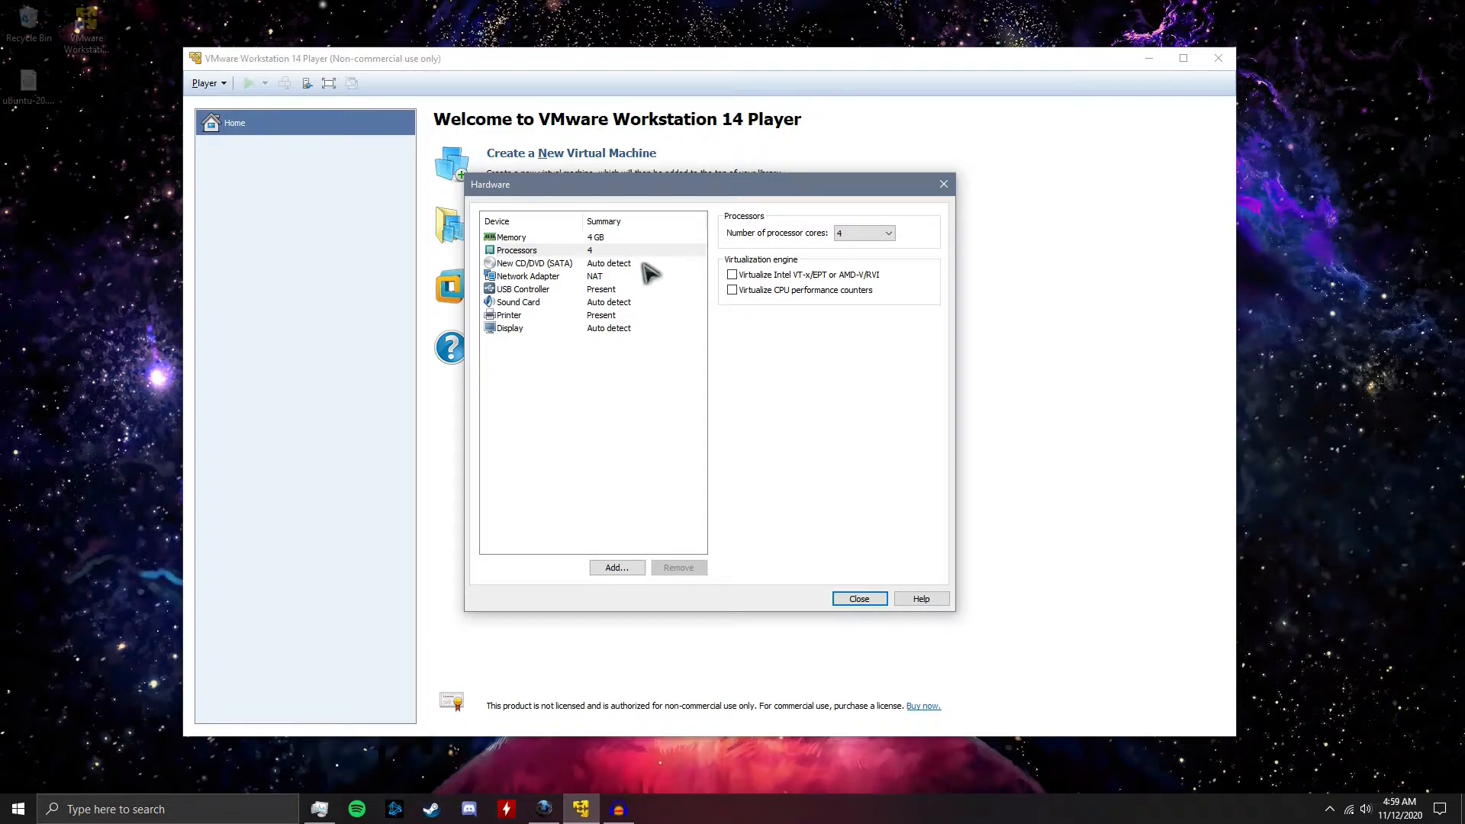
Point the CD/DVD drive to the ubuntu-20.10-desktop-amd64 ISO image on the Desktop and finish creating the virtual machine
click(611, 266)
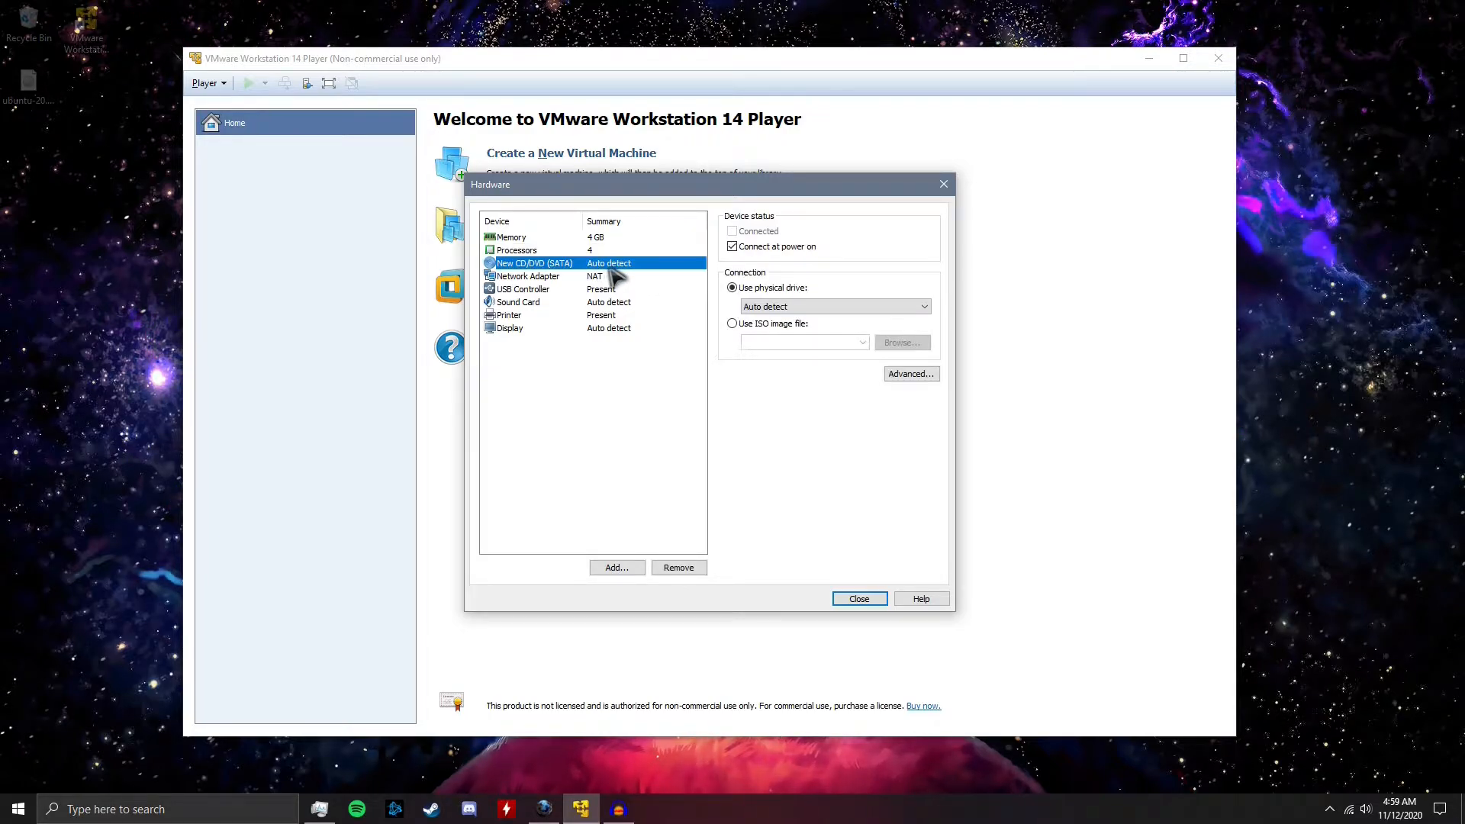
click(779, 324)
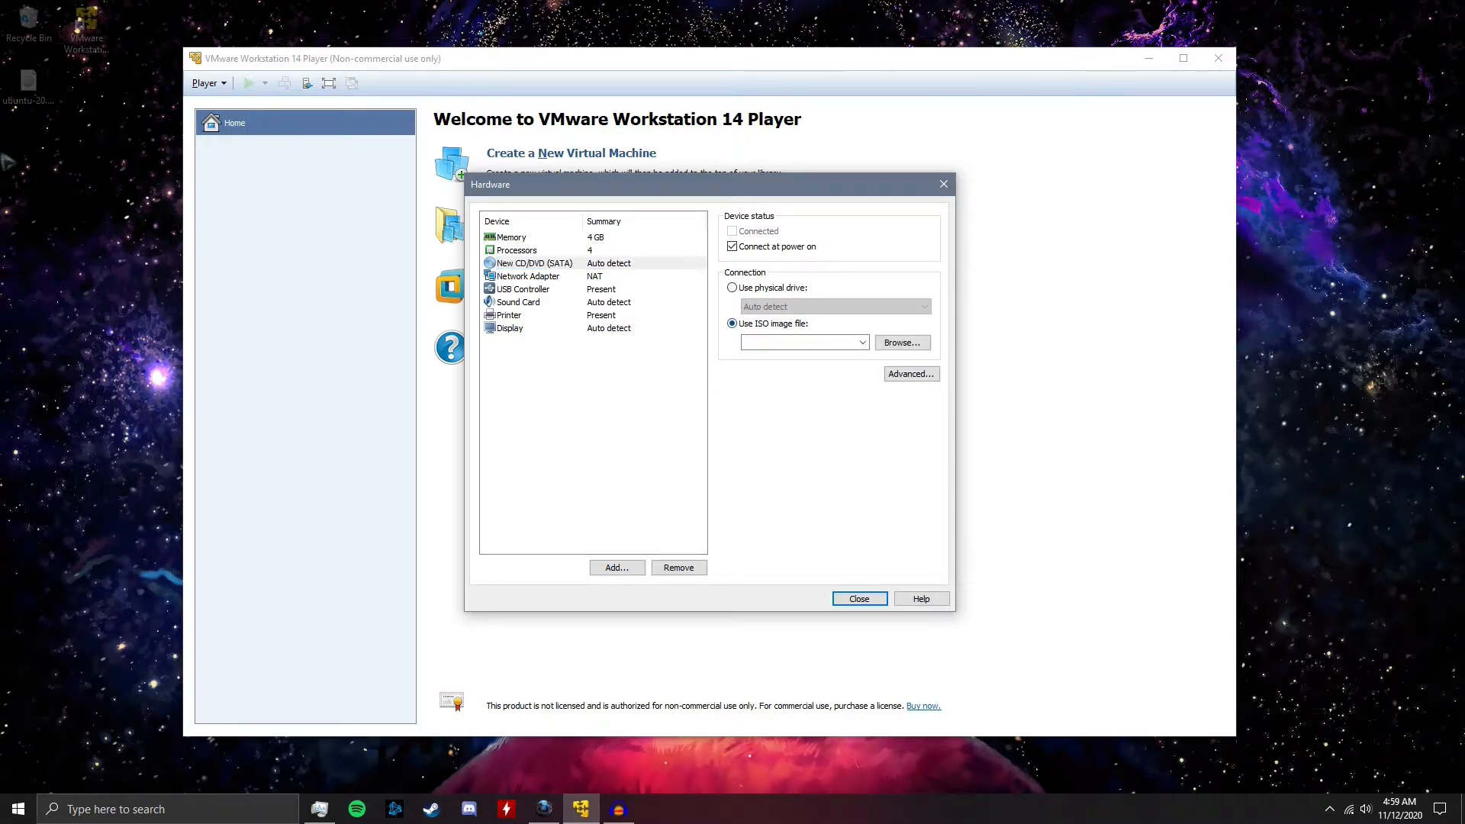
click(906, 342)
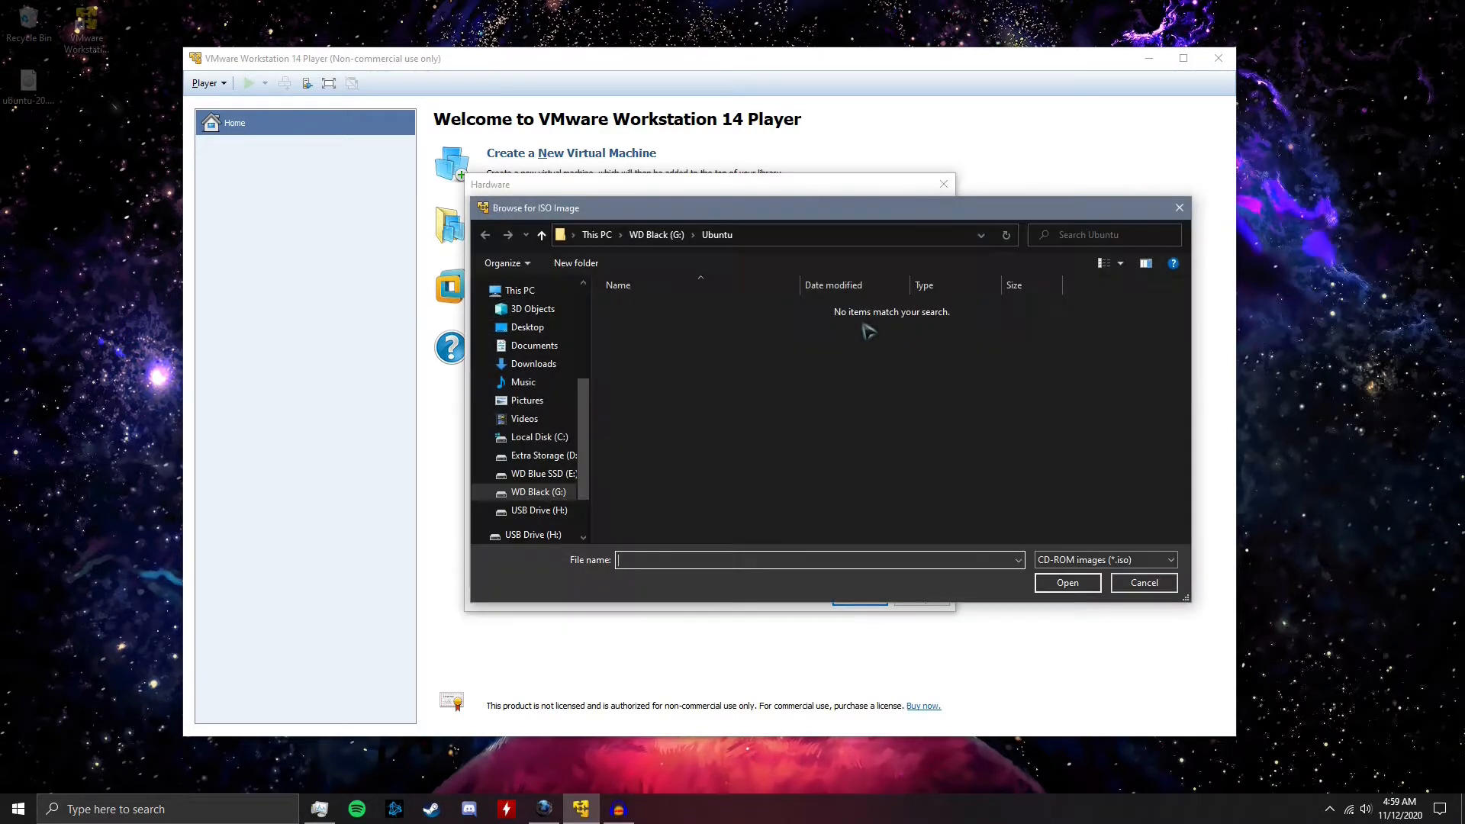
click(527, 328)
click(904, 327)
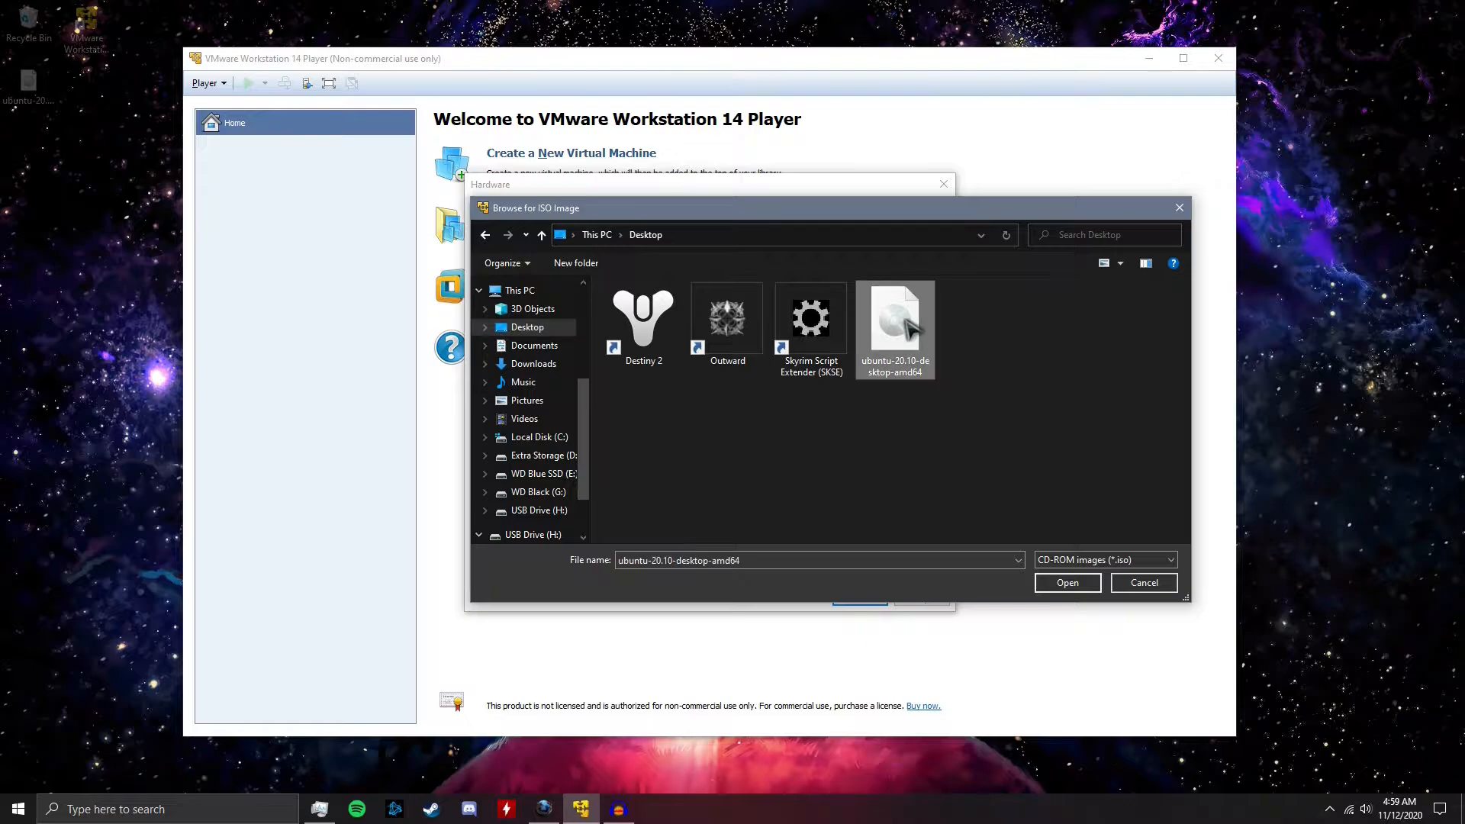
double_click(911, 328)
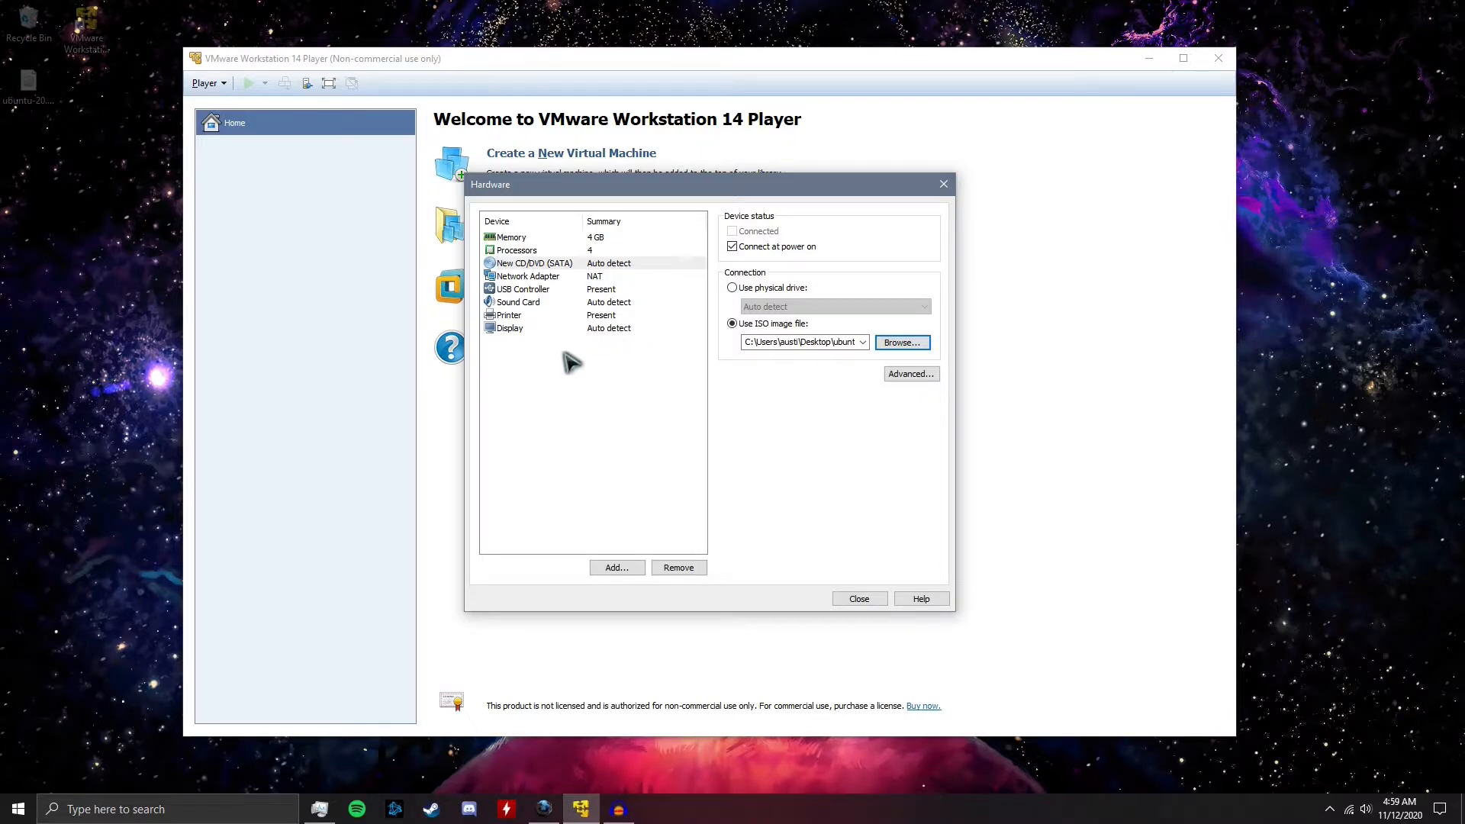
click(877, 599)
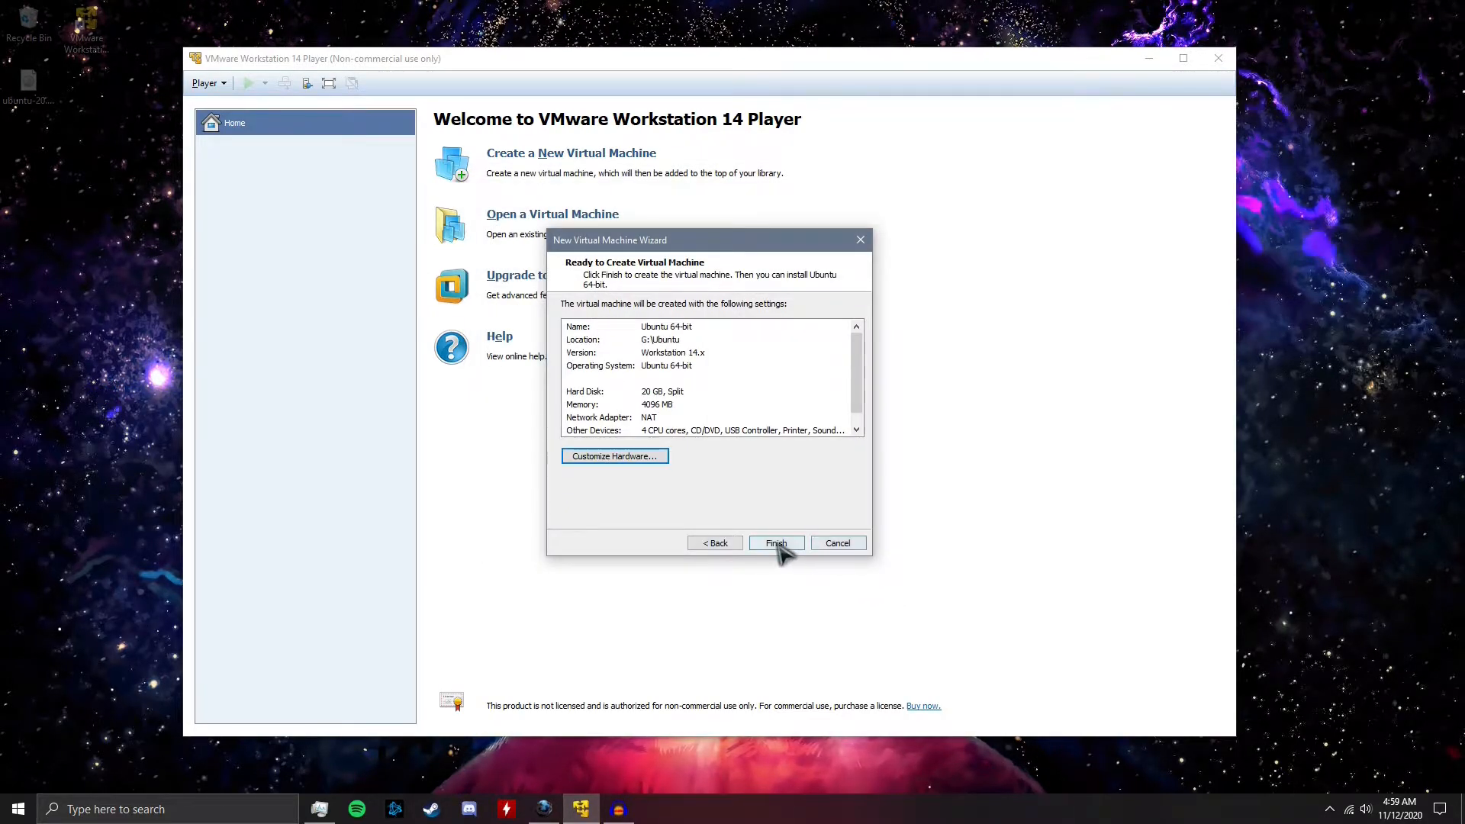
click(776, 544)
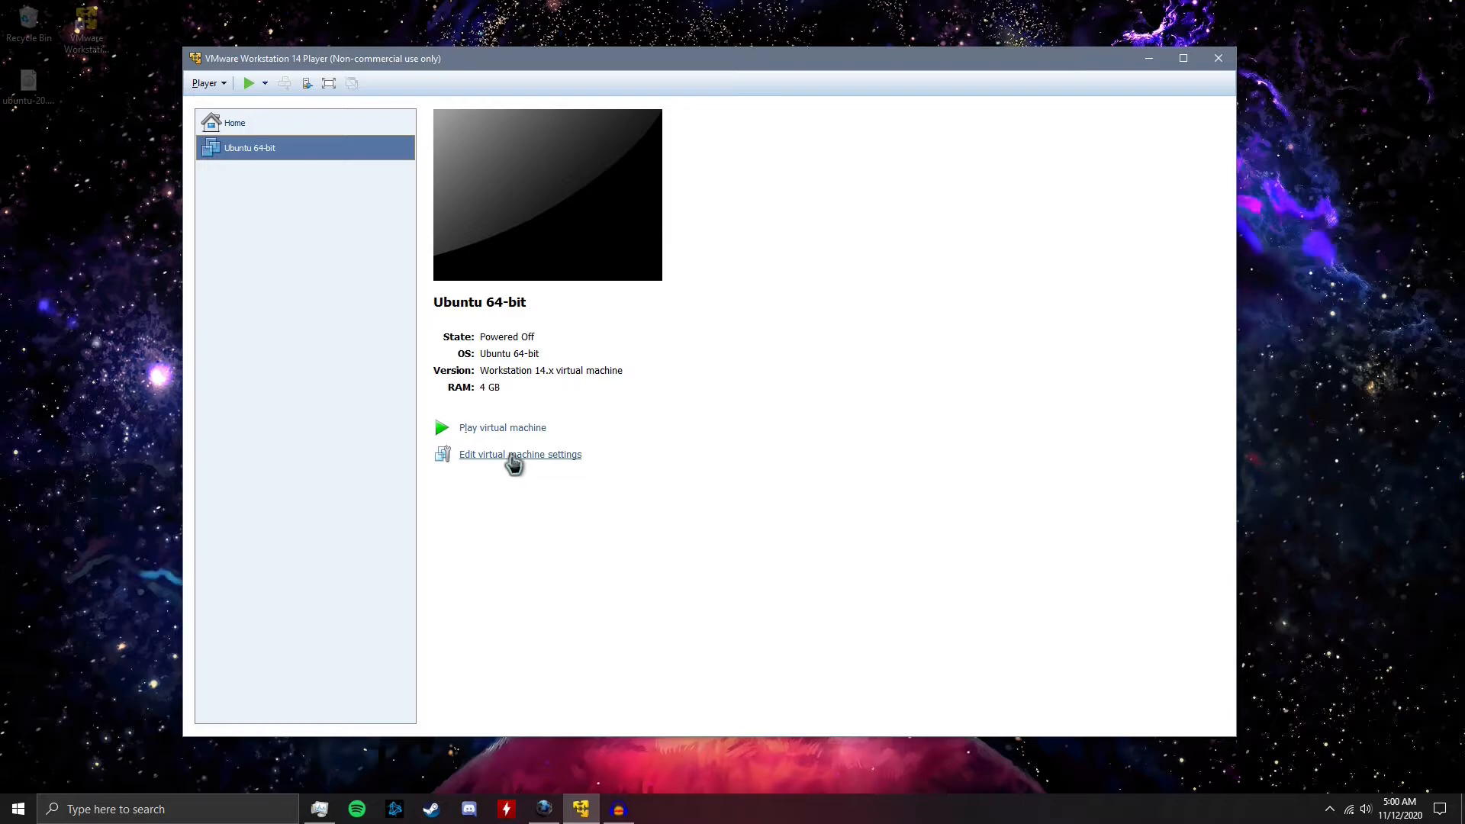
Check the virtual machine's hardware settings, start it, and accept the download and installation of VMware Tools for Linux
click(512, 458)
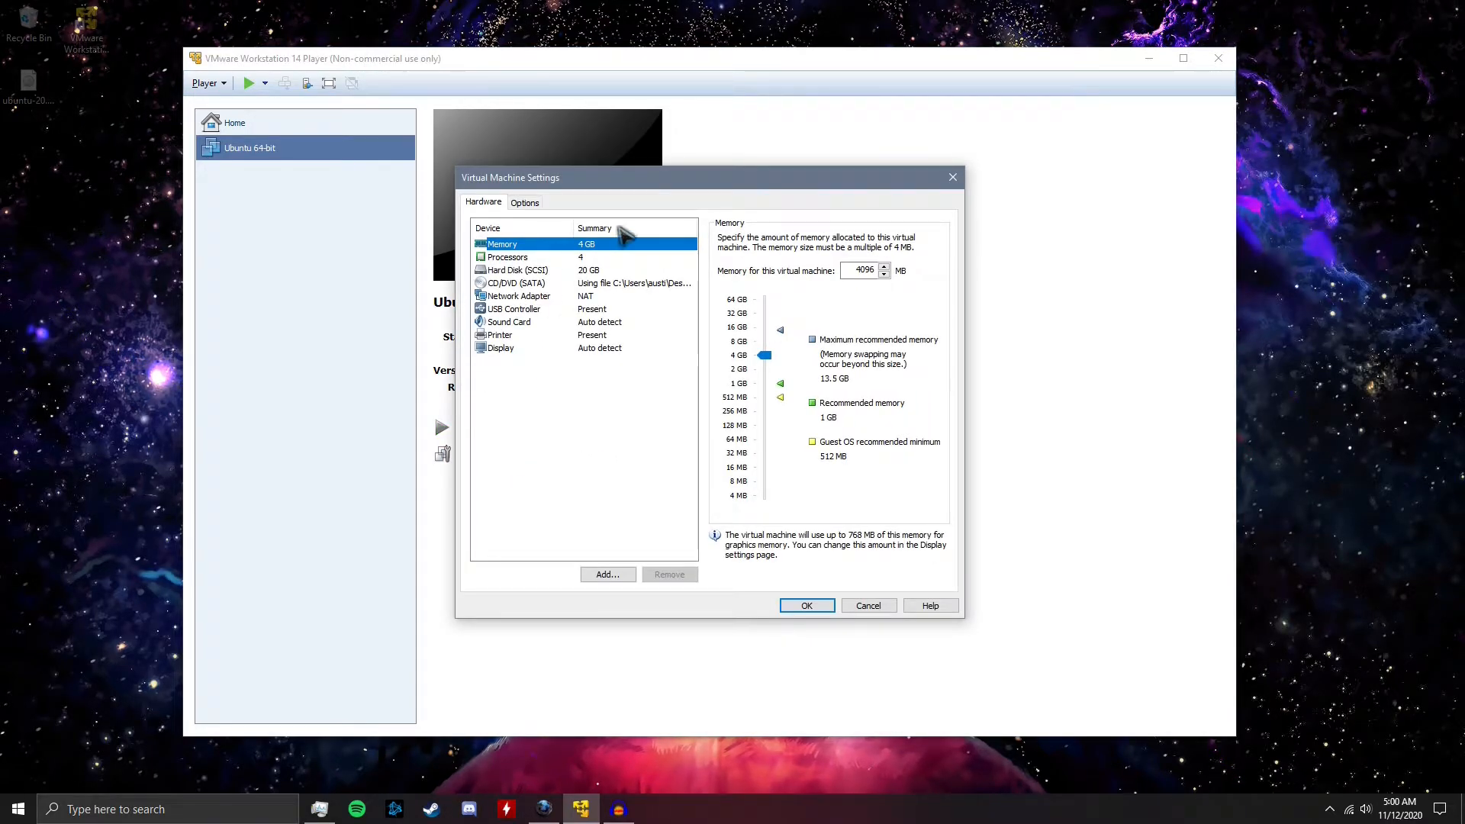
click(807, 605)
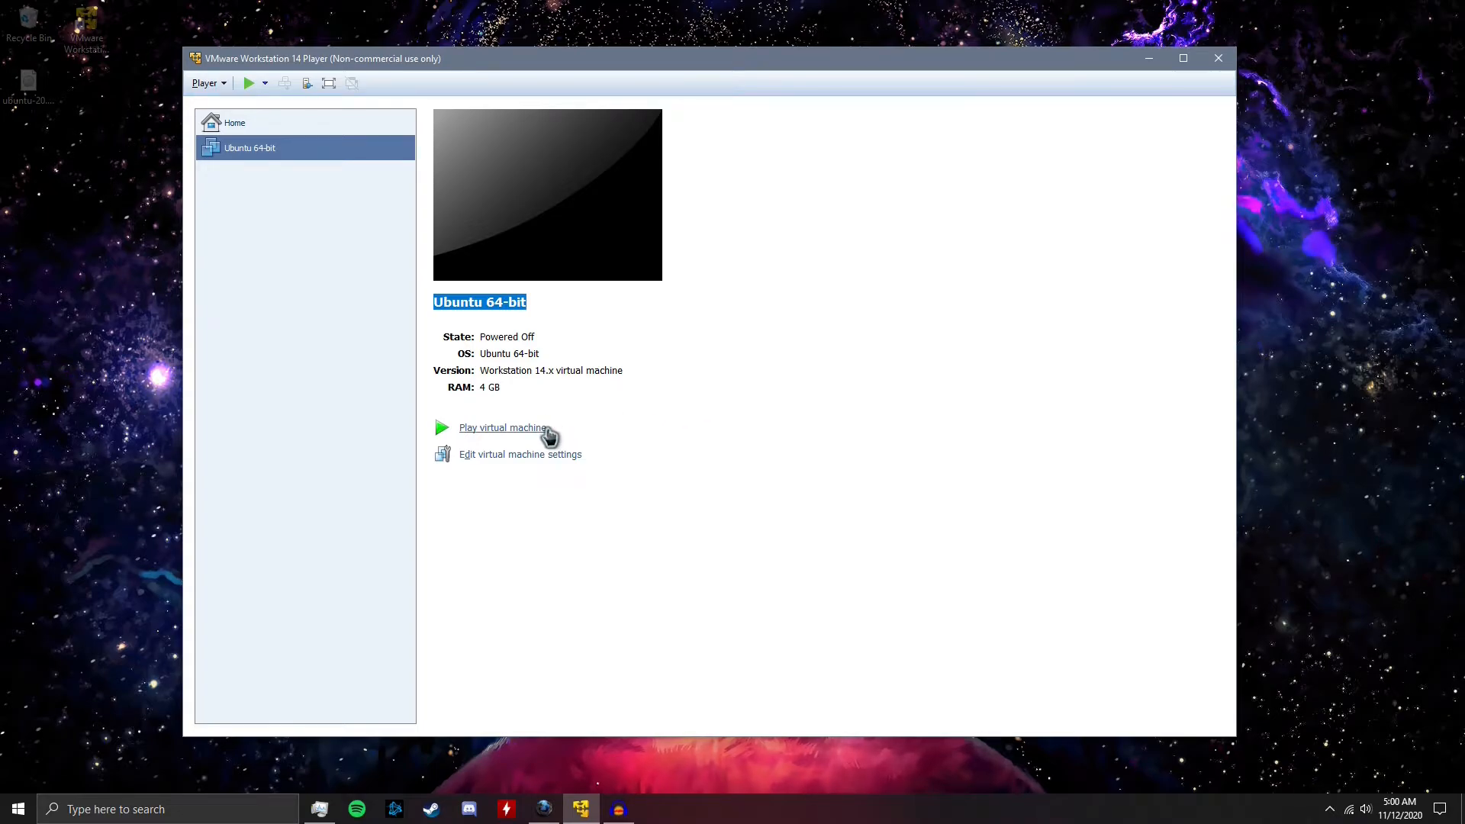
click(546, 429)
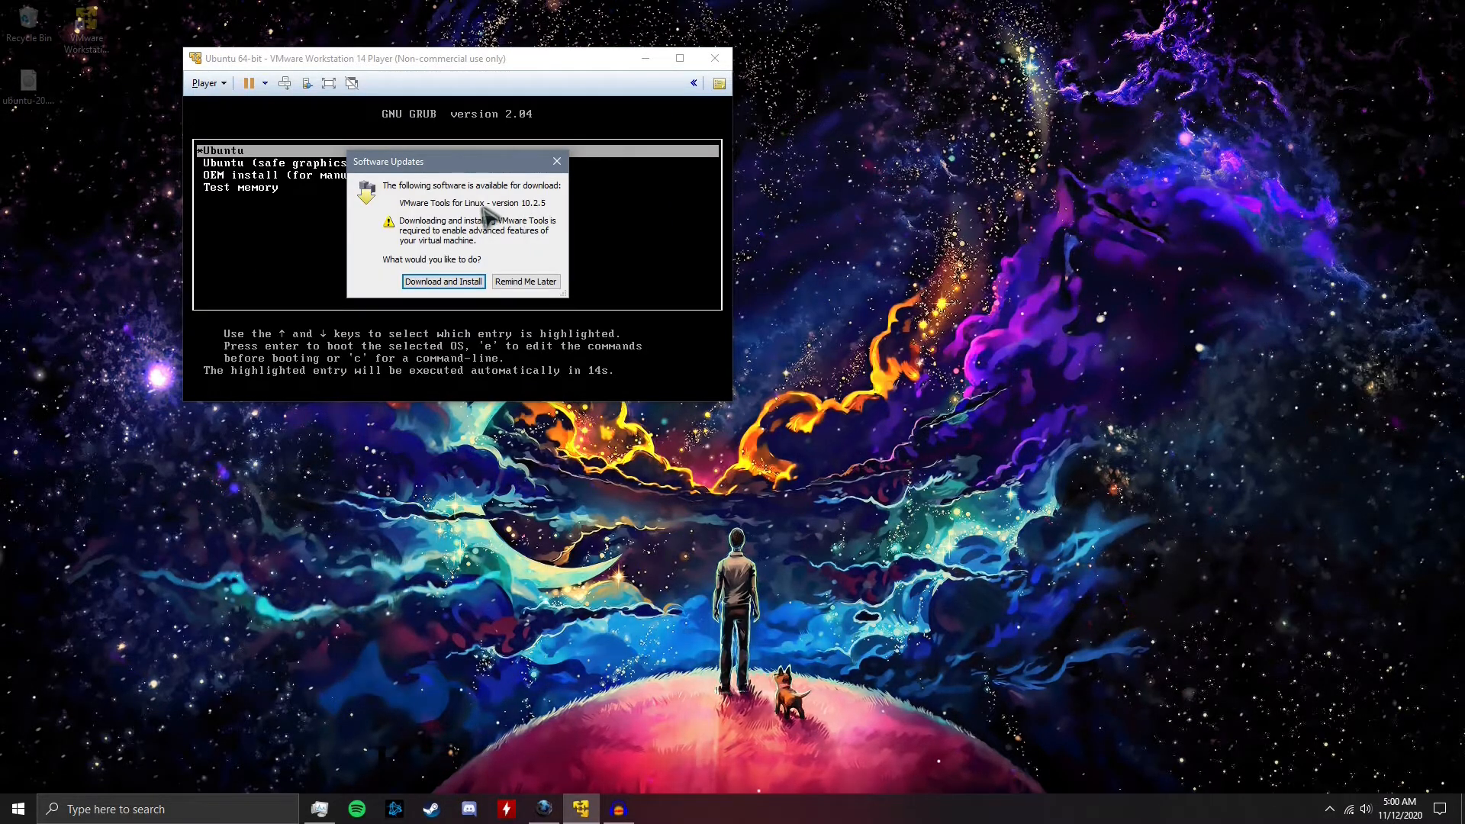
click(473, 281)
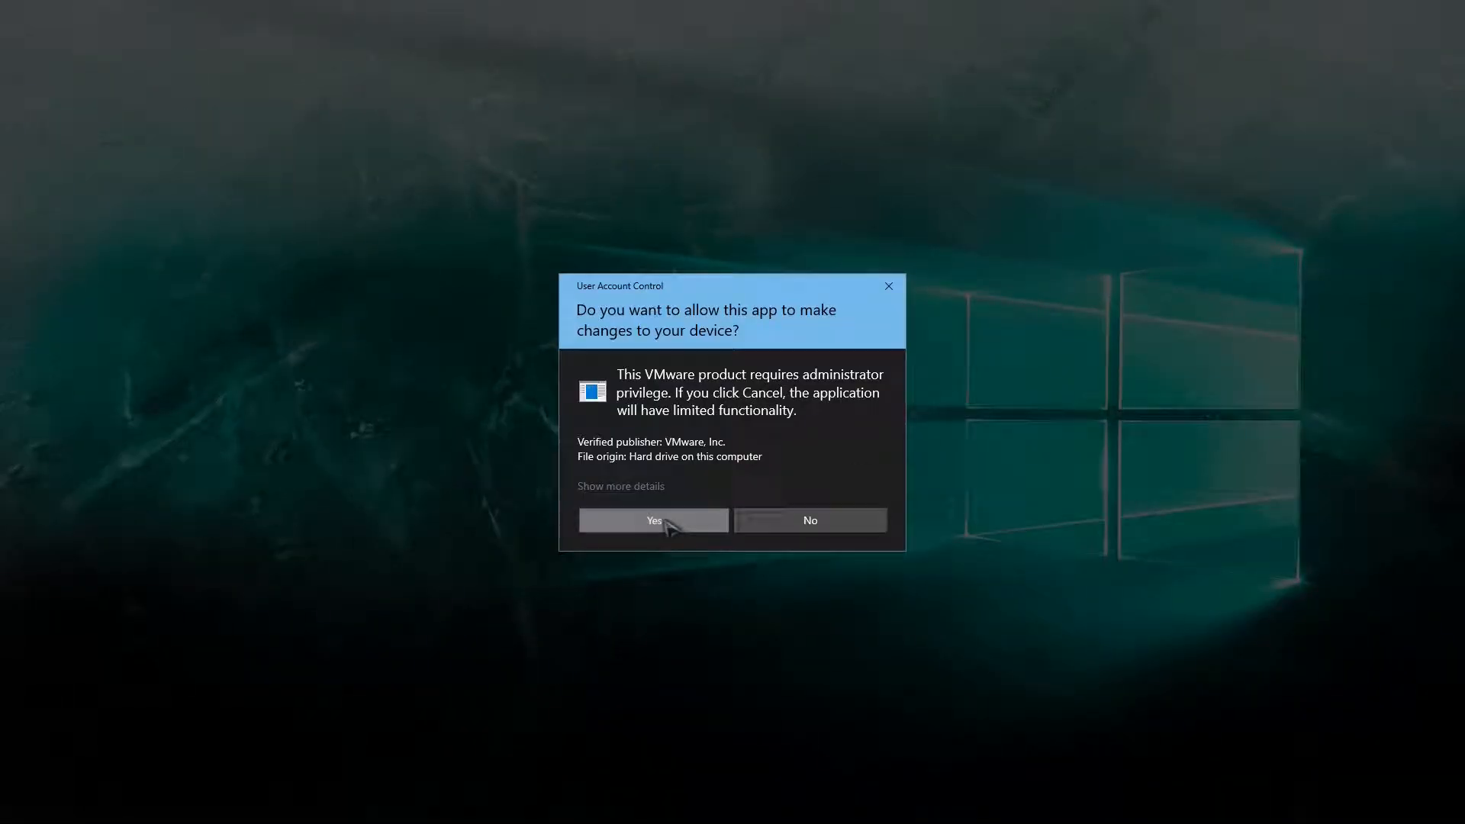
click(662, 522)
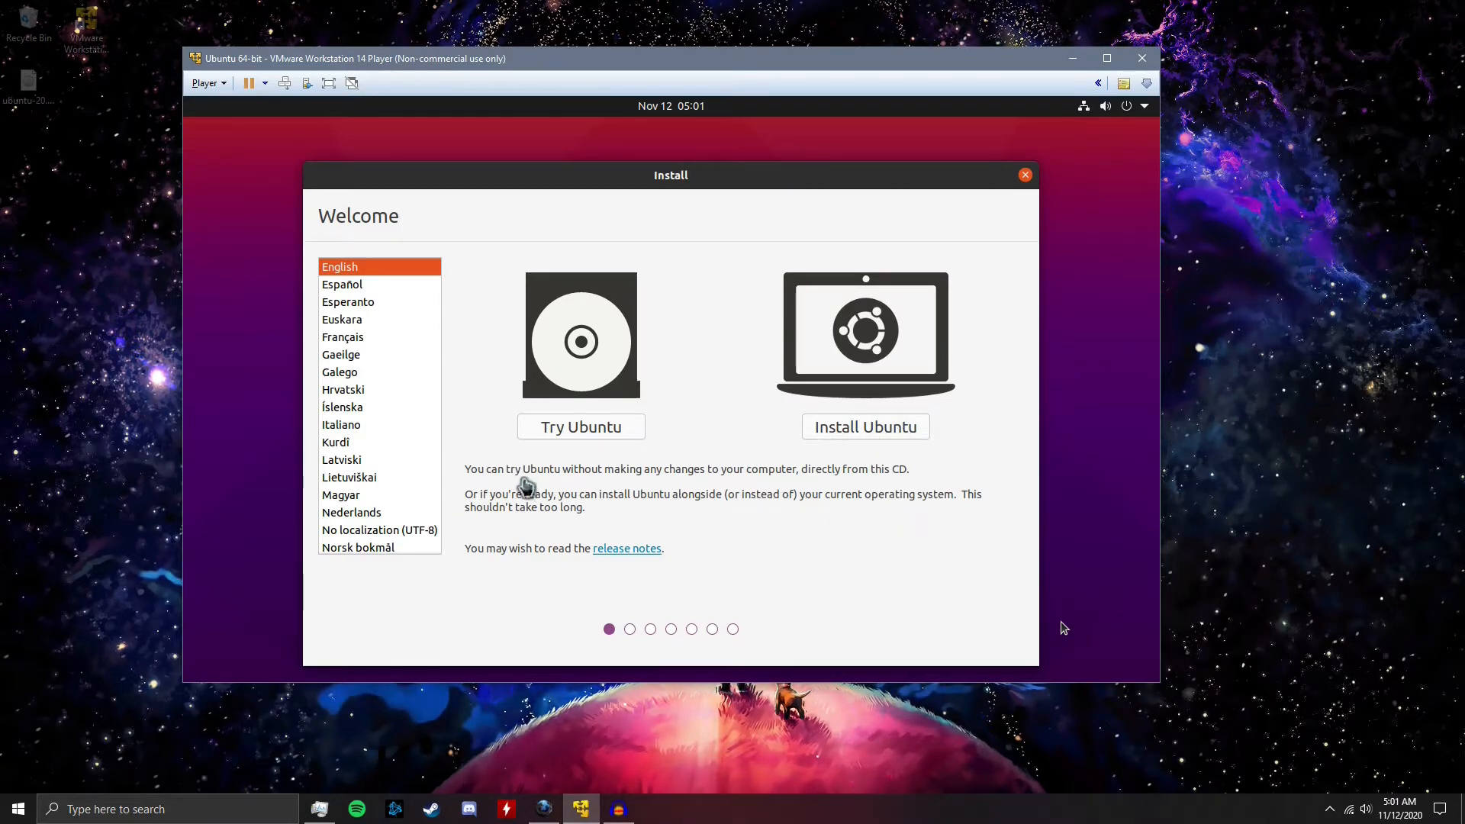
Start the Ubuntu installation in English and accept the English (US) keyboard layout
click(900, 428)
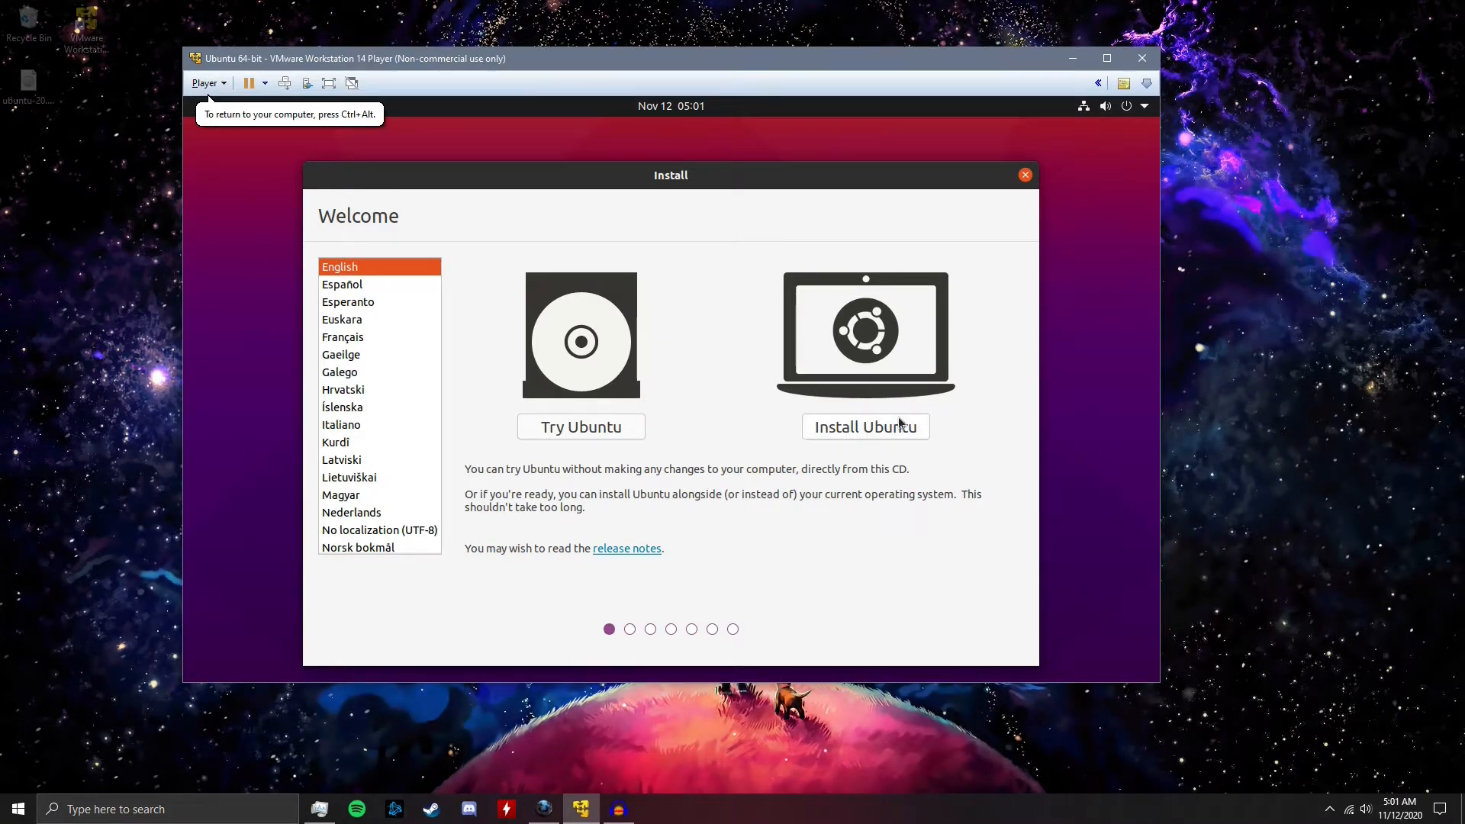
click(869, 427)
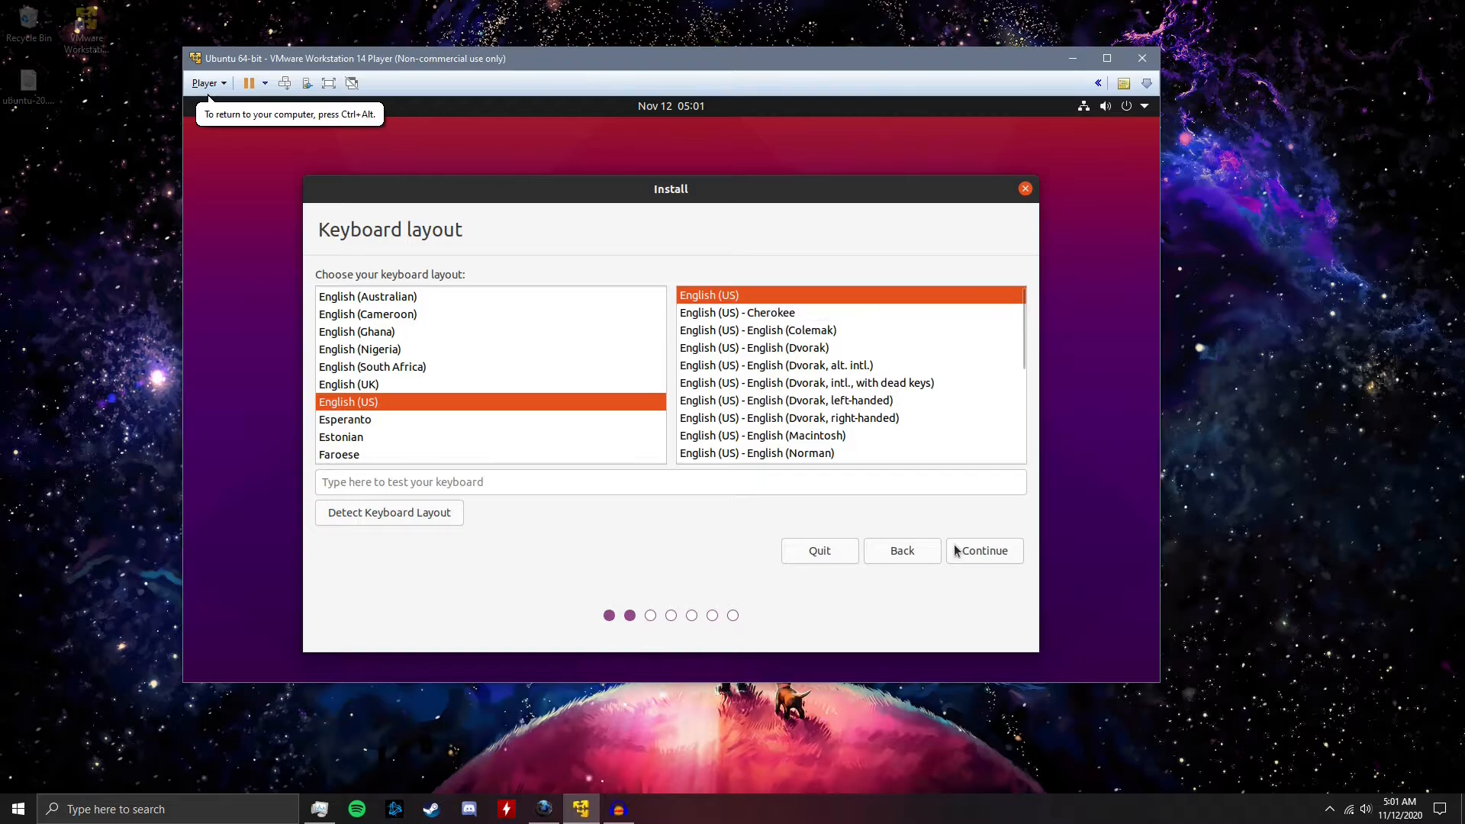
click(1008, 556)
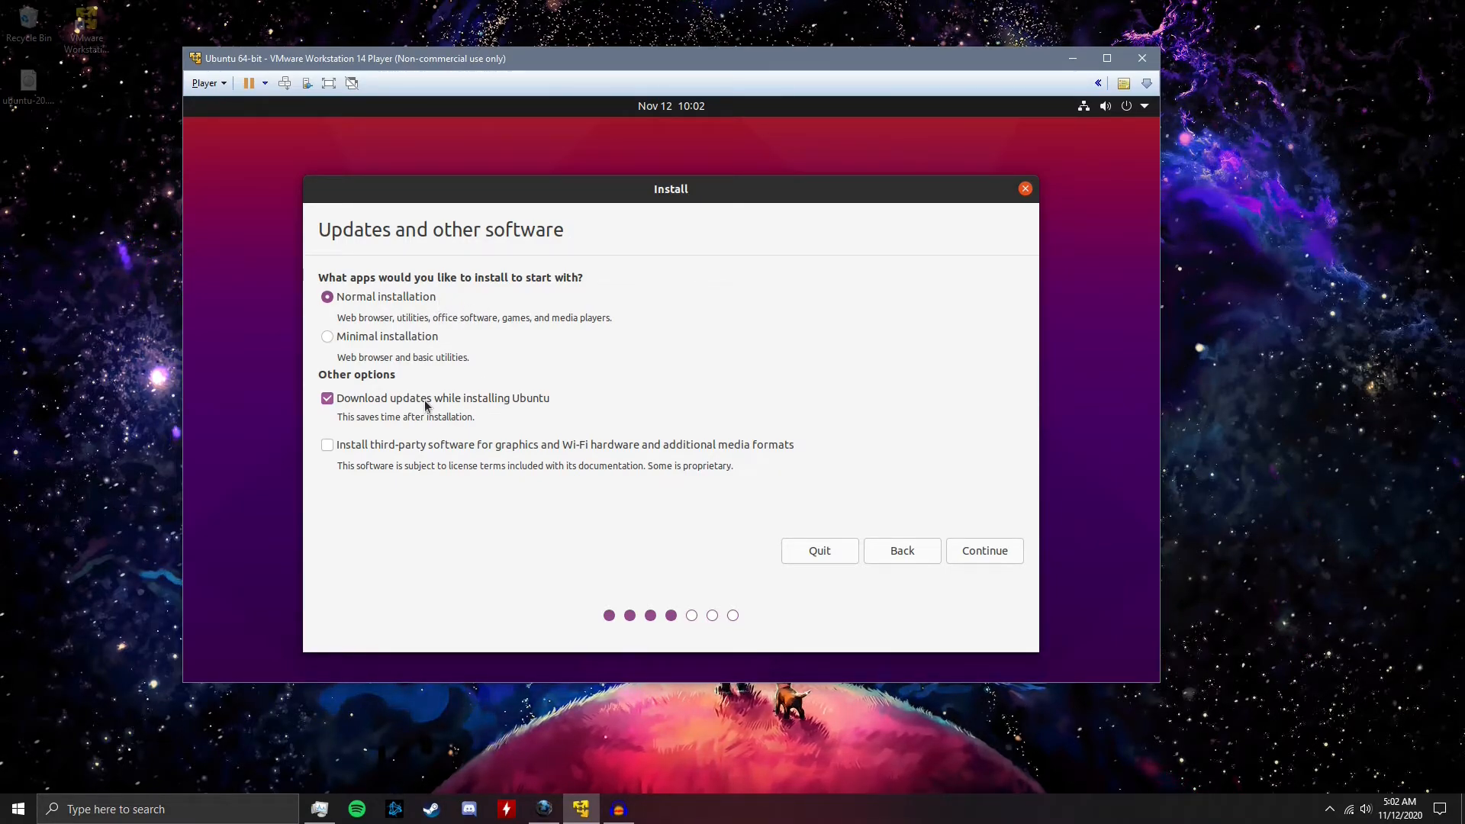
Accept the normal installation with updates downloaded during setup, and confirm erasing the disk to install Ubuntu
click(992, 551)
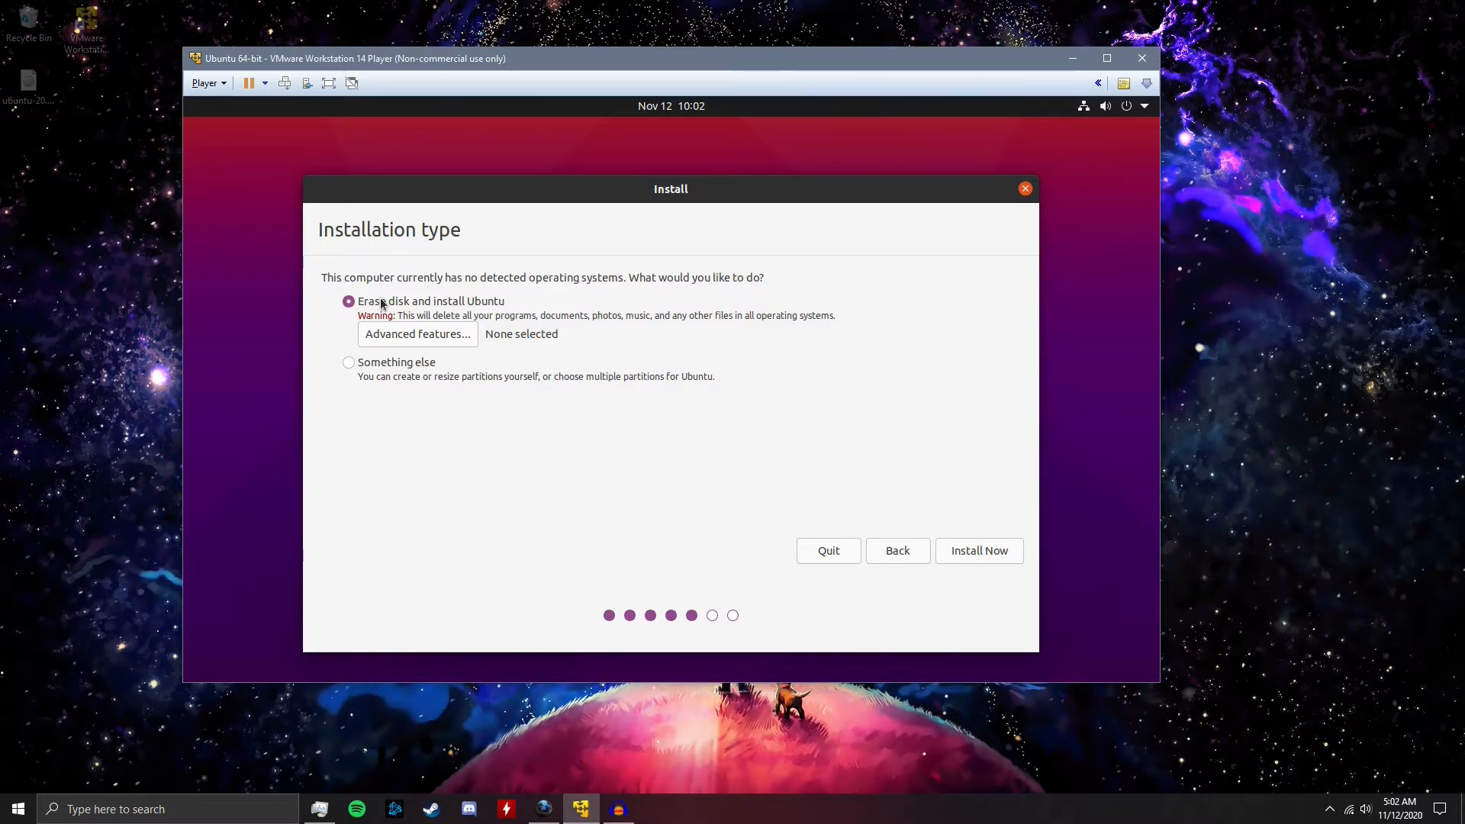
click(971, 551)
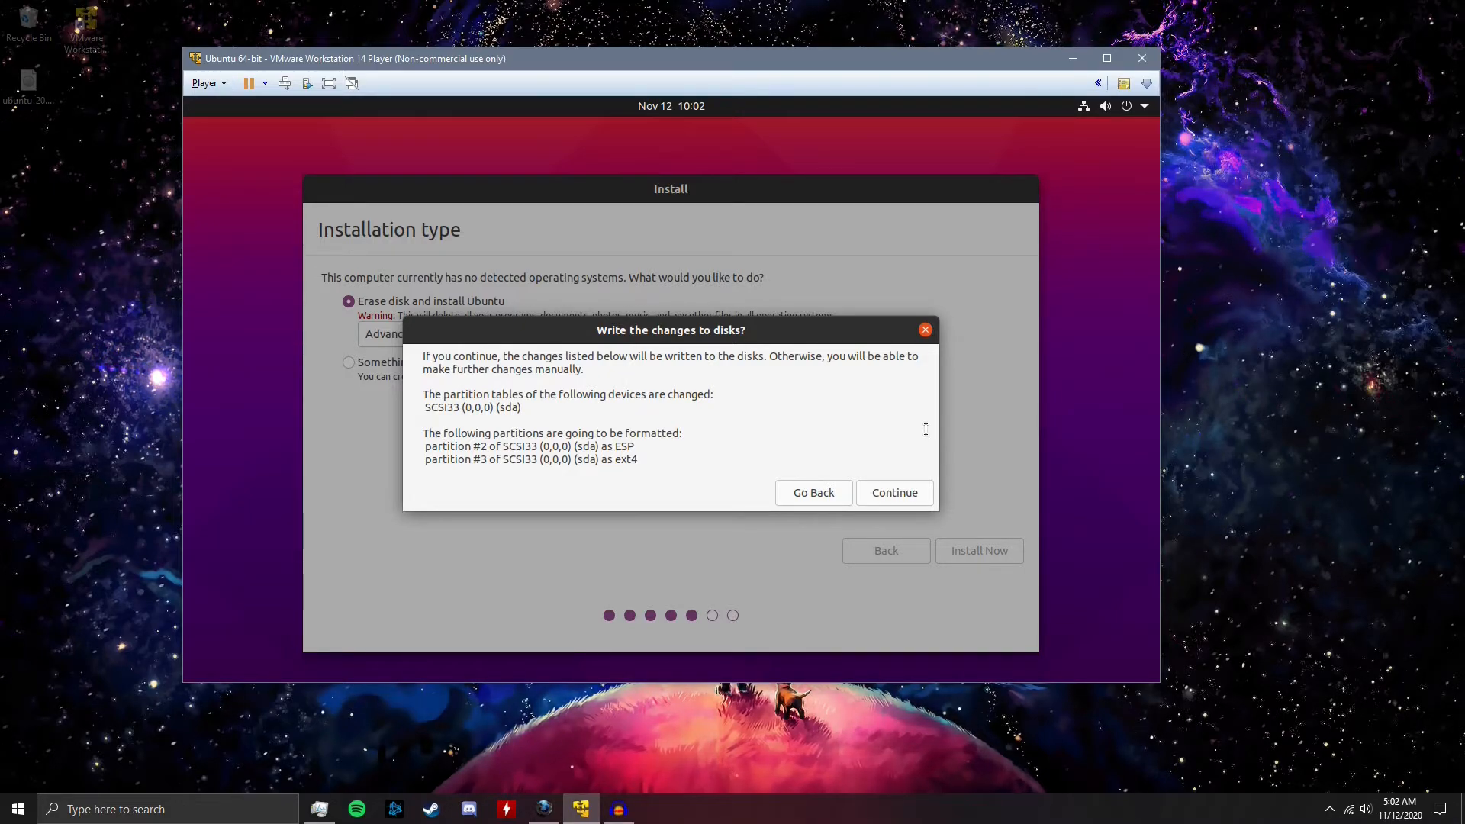
click(918, 500)
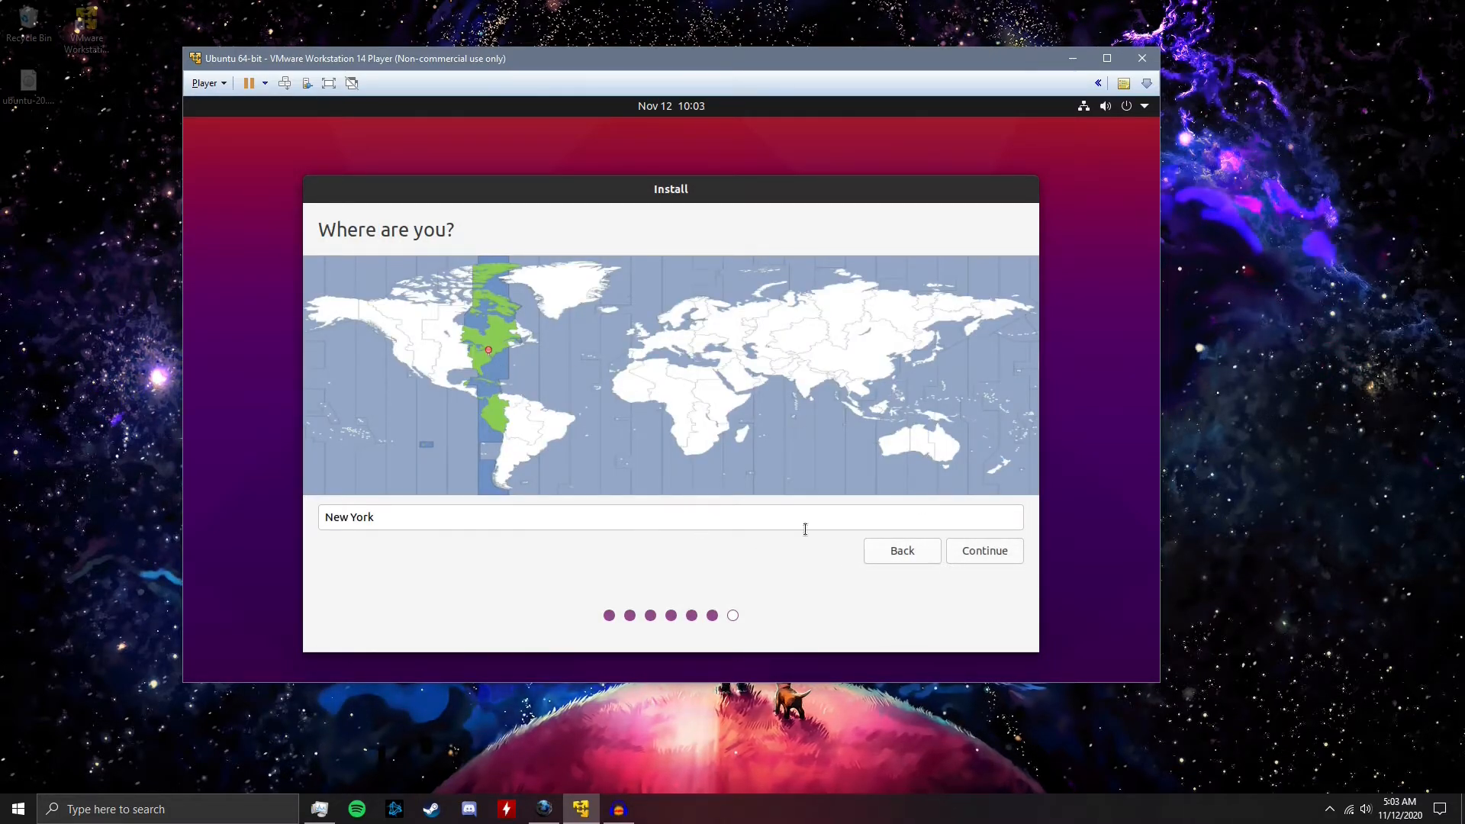
Accept New York as the location and create the account with the owner's name and a confirmed password, requiring the password to log in
click(983, 560)
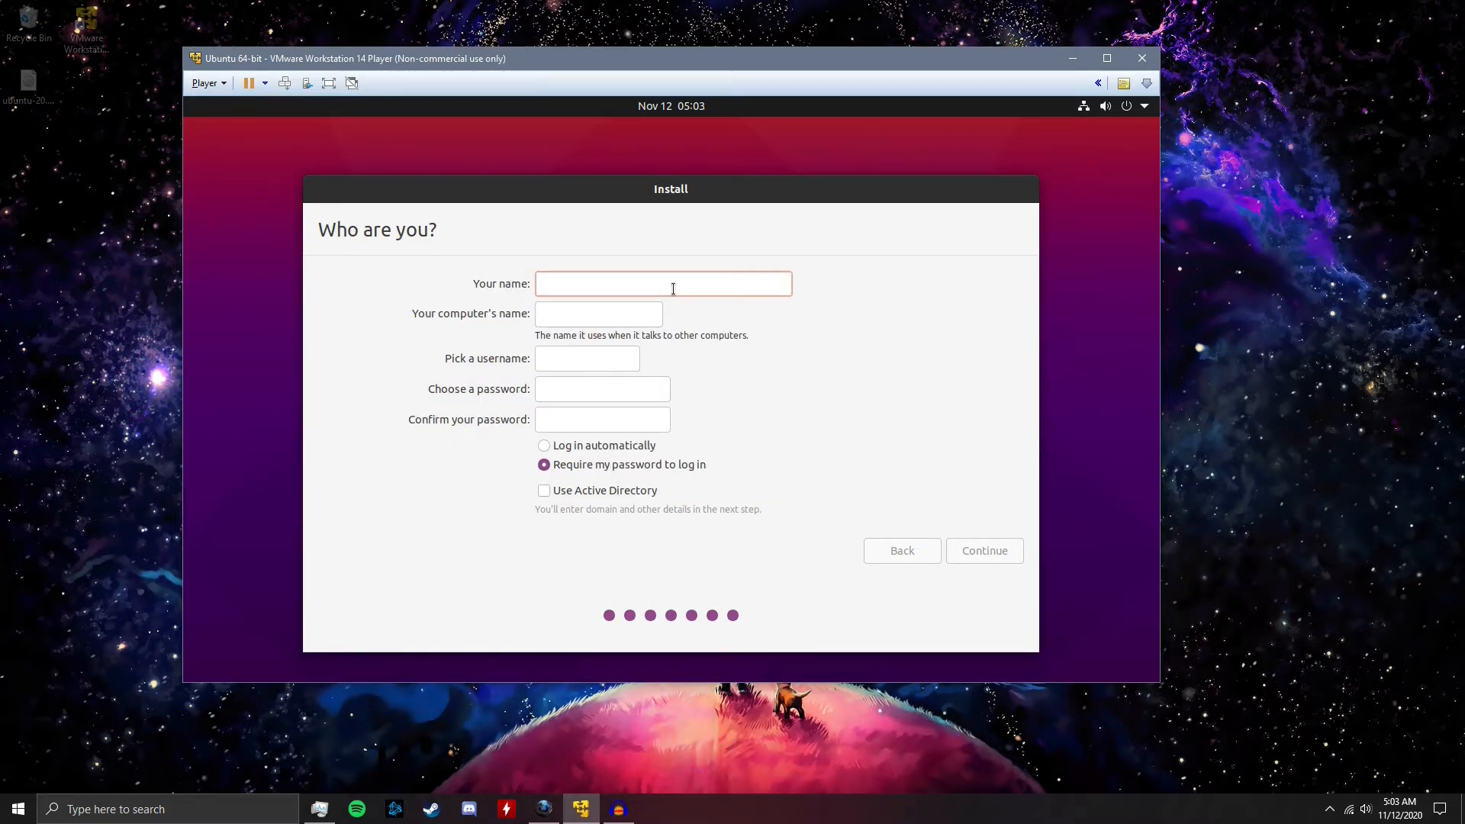
text(Aus)
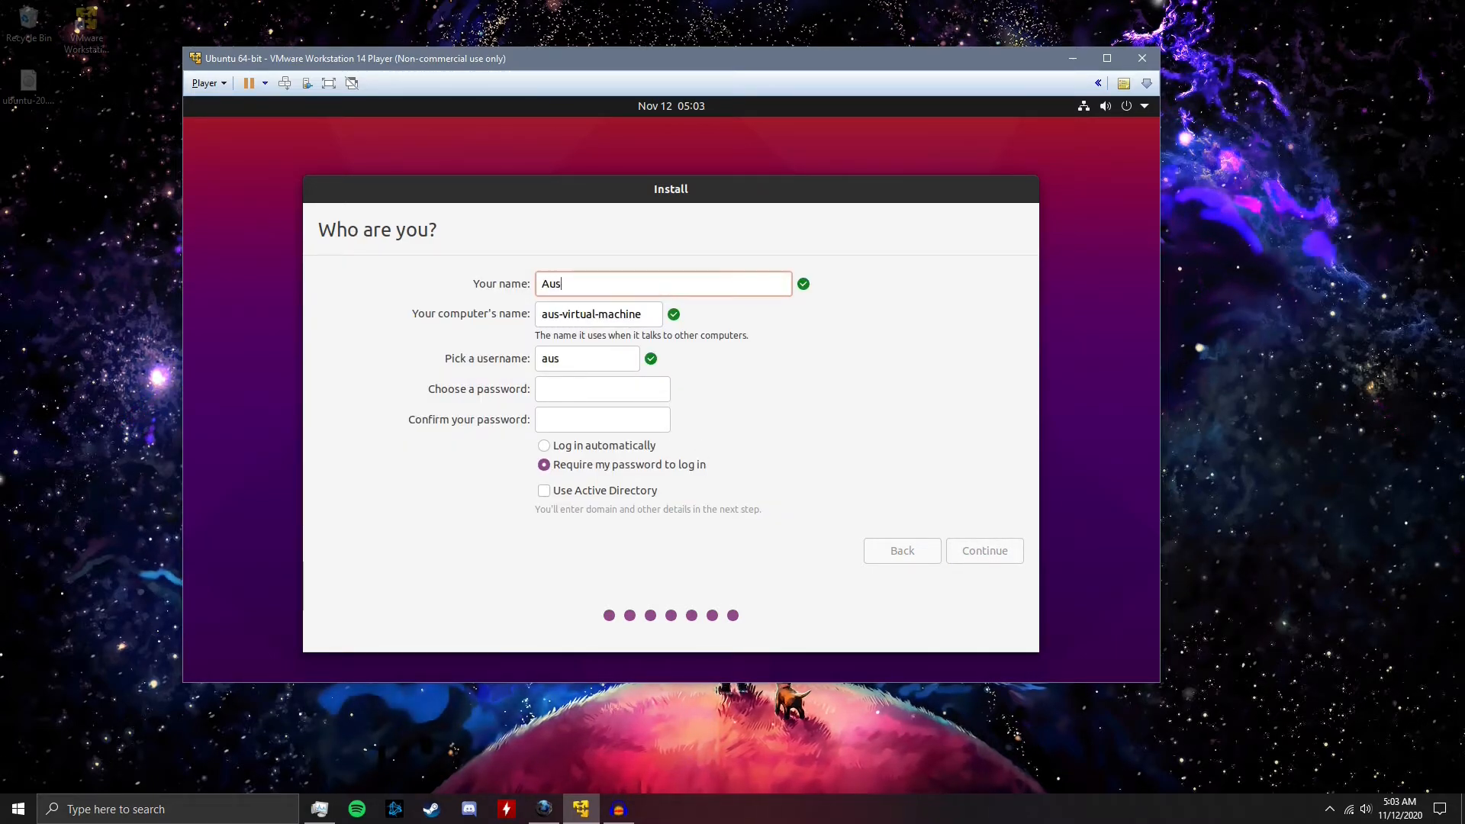
text(tin)
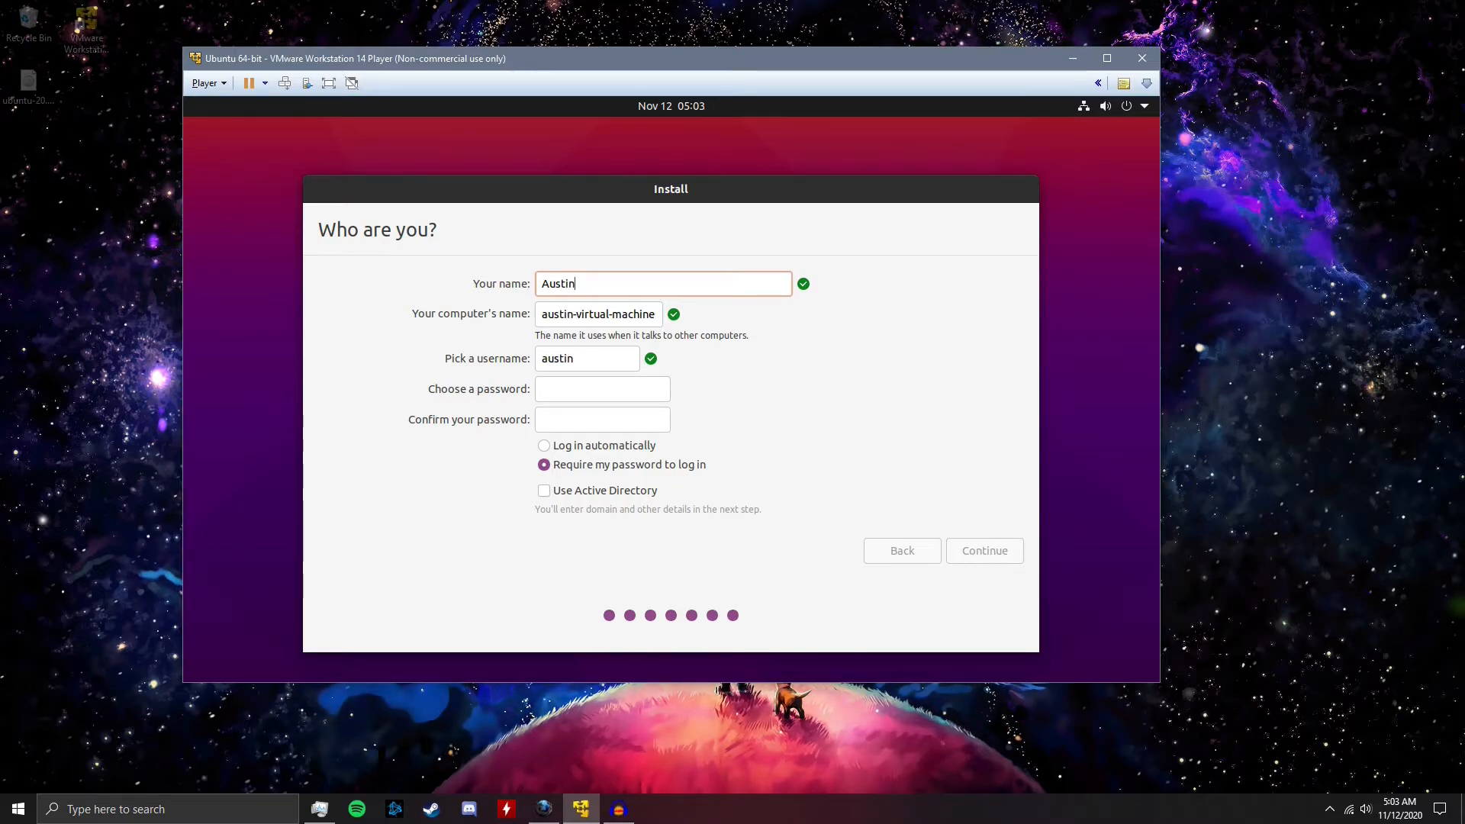
click(593, 391)
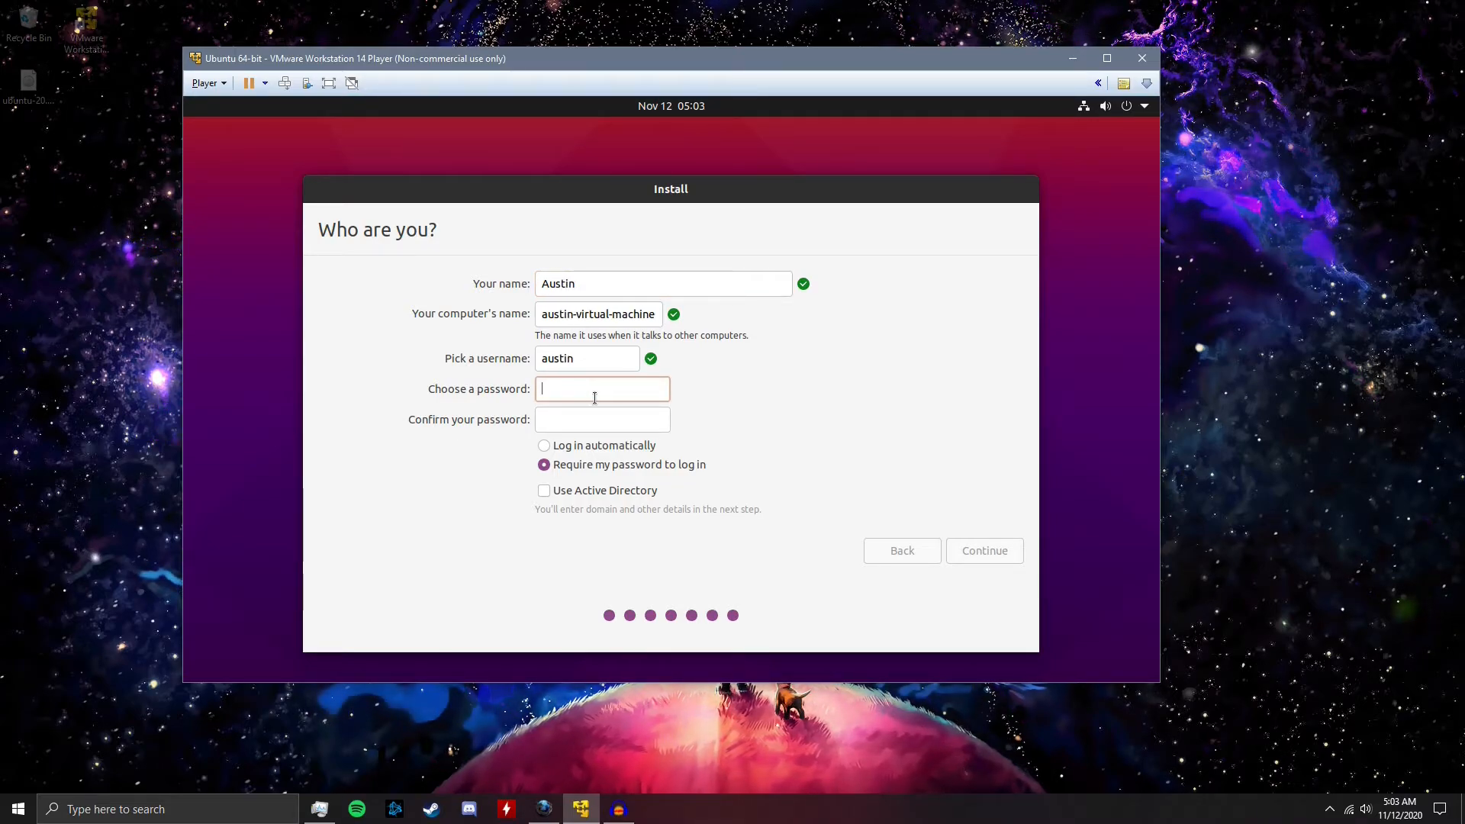
text(aaaaaaaa)
key(Tab)
text(aaaaaaaa)
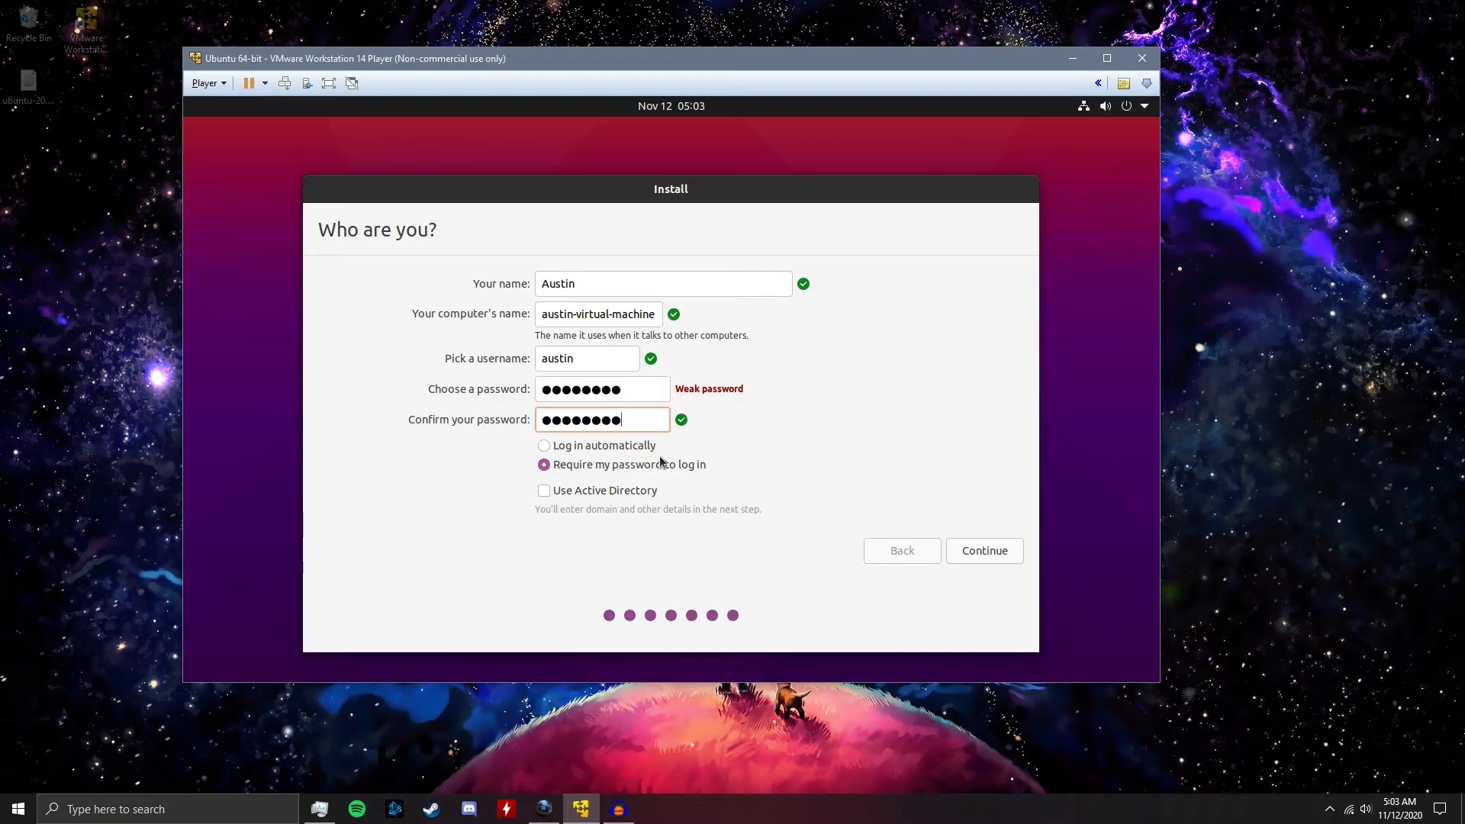
click(662, 463)
key(Return)
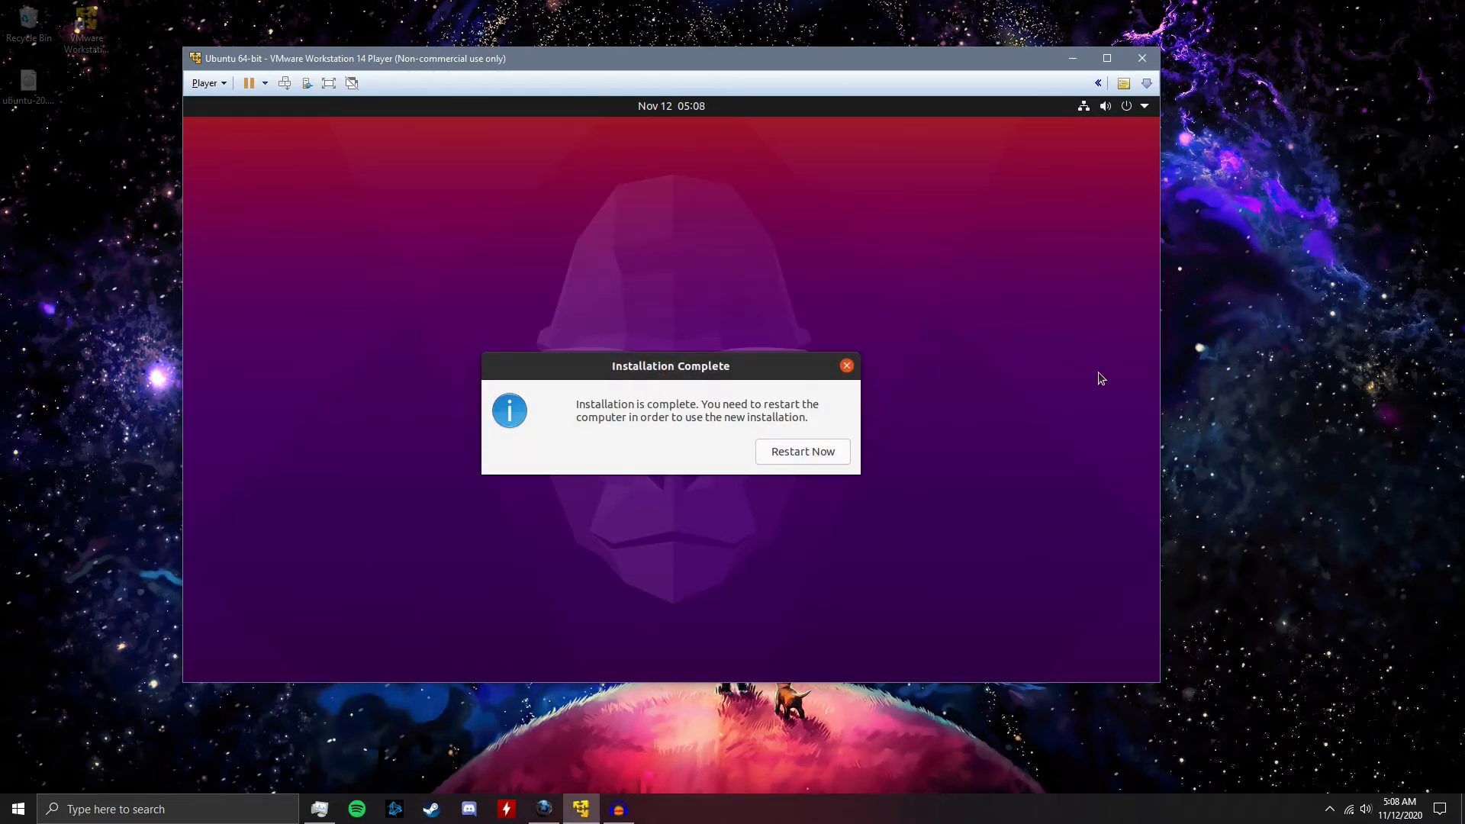
Restart the virtual machine after the installation and log in to Ubuntu with the account password
click(843, 460)
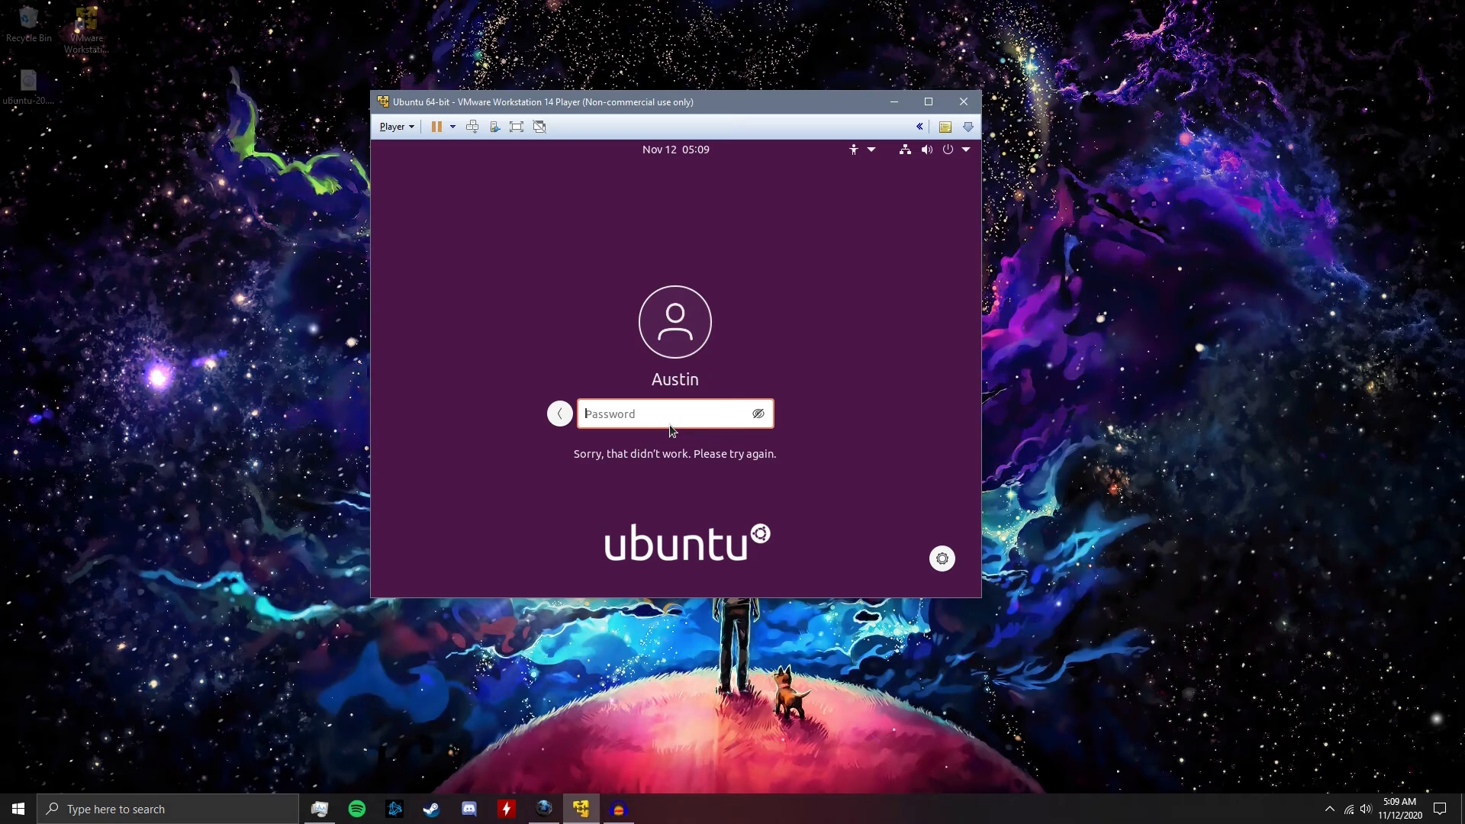
text(********)
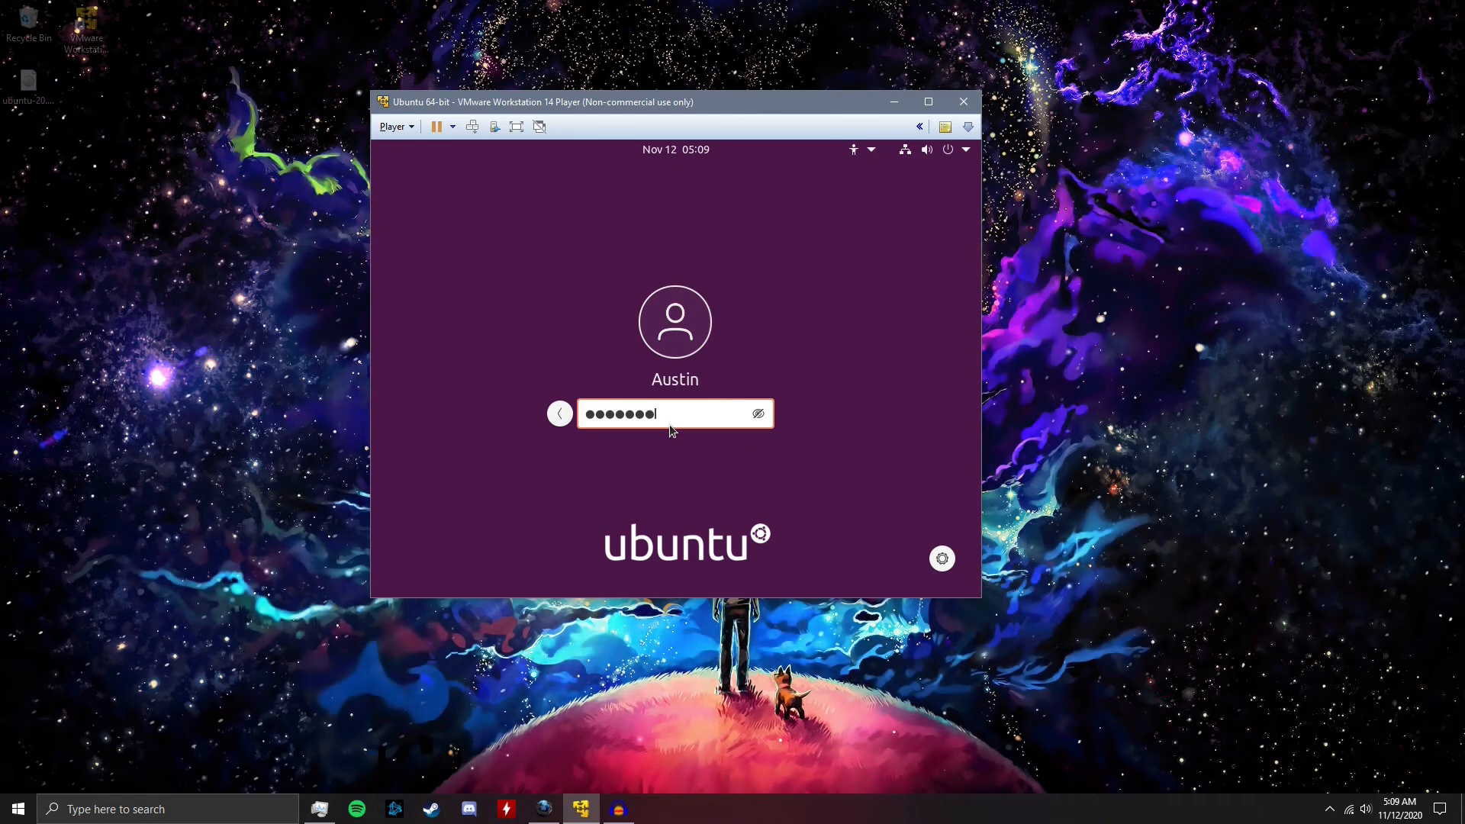
key(Return)
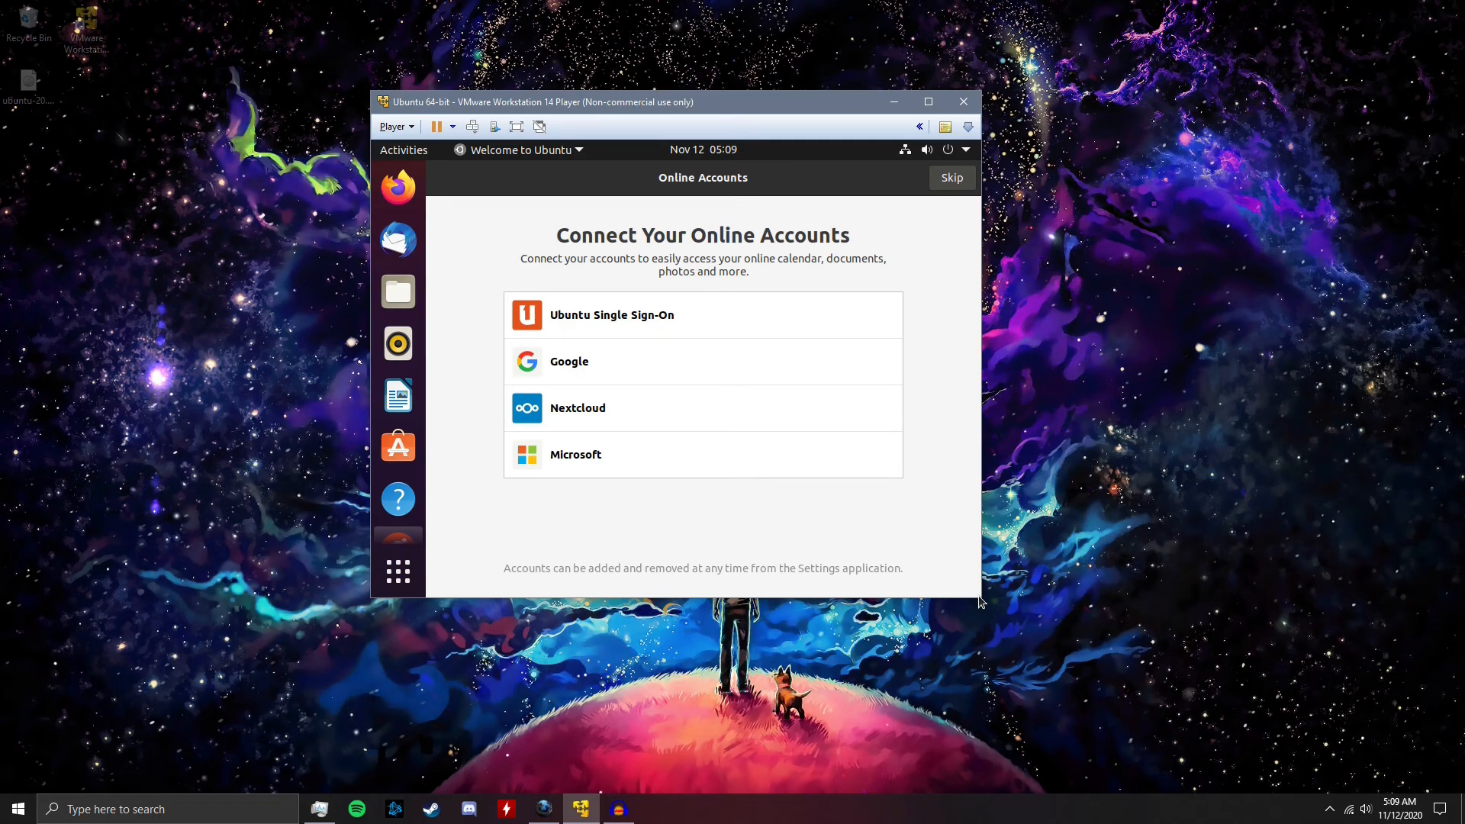
Enlarge the virtual machine window and complete the Ubuntu welcome setup, skipping online accounts and keeping the option to send system info to Canonical
drag(980, 600, 1350, 752)
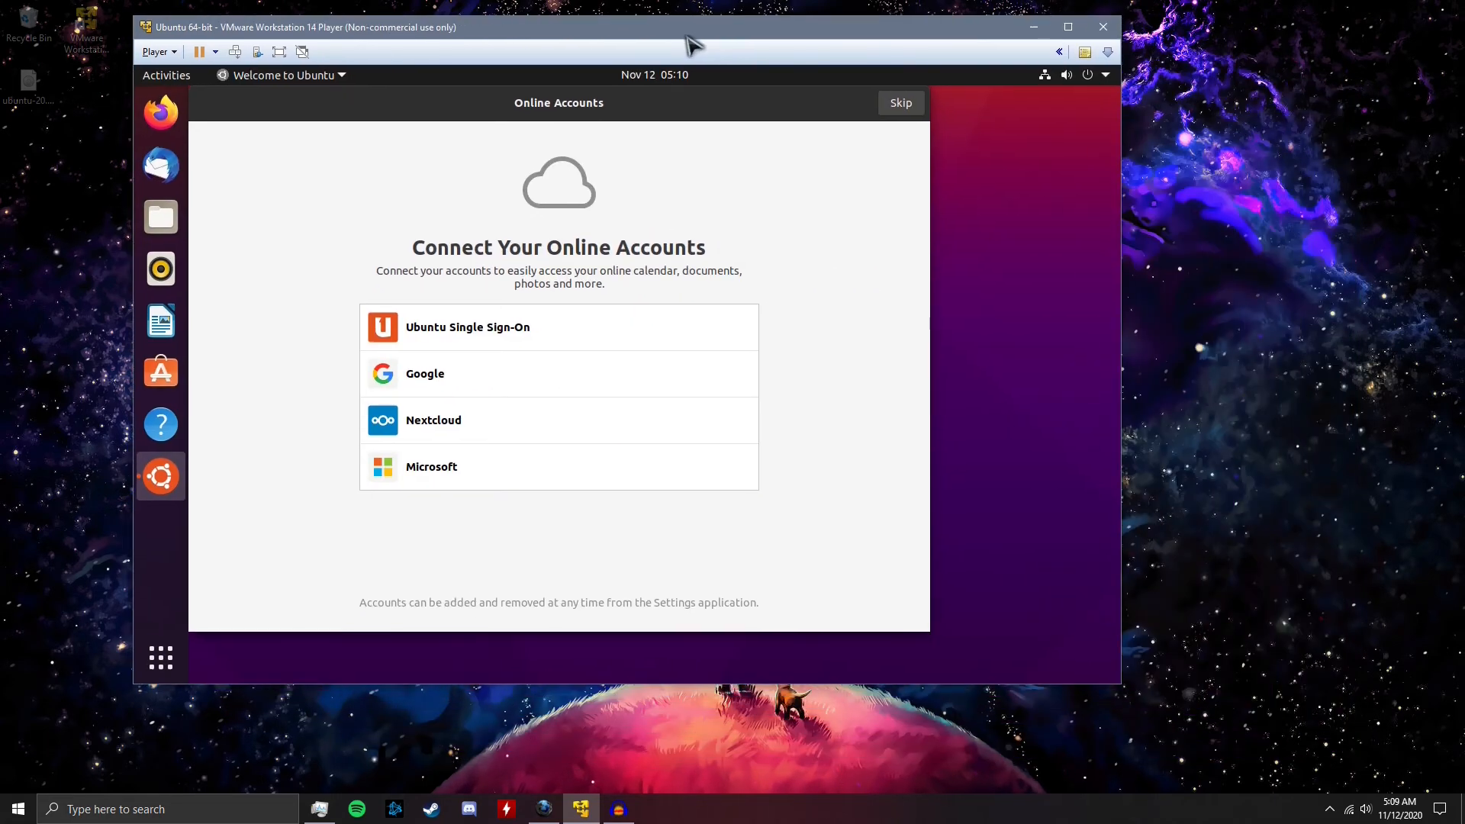
click(1007, 113)
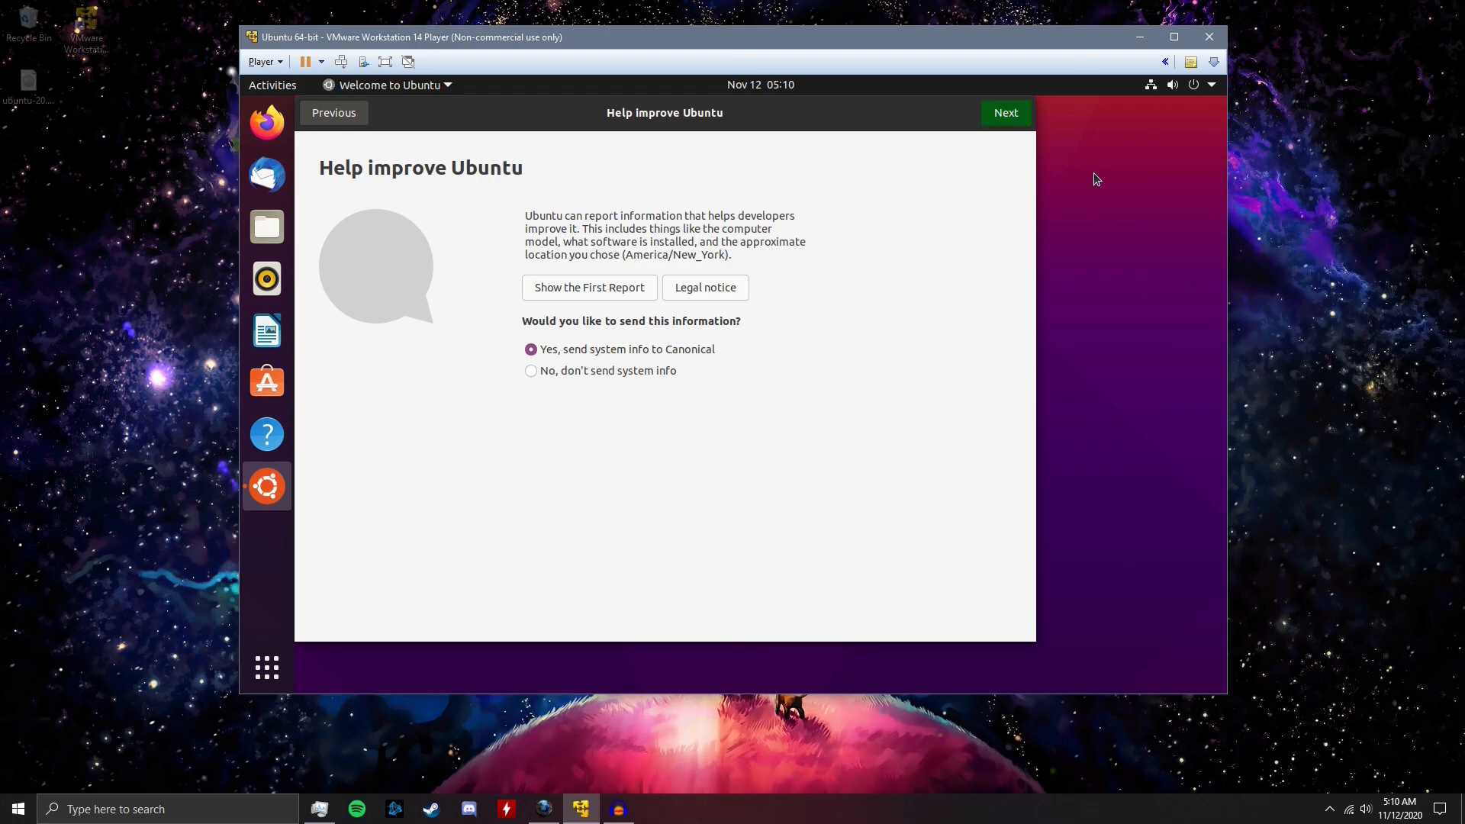
click(1006, 112)
click(1006, 113)
click(1004, 114)
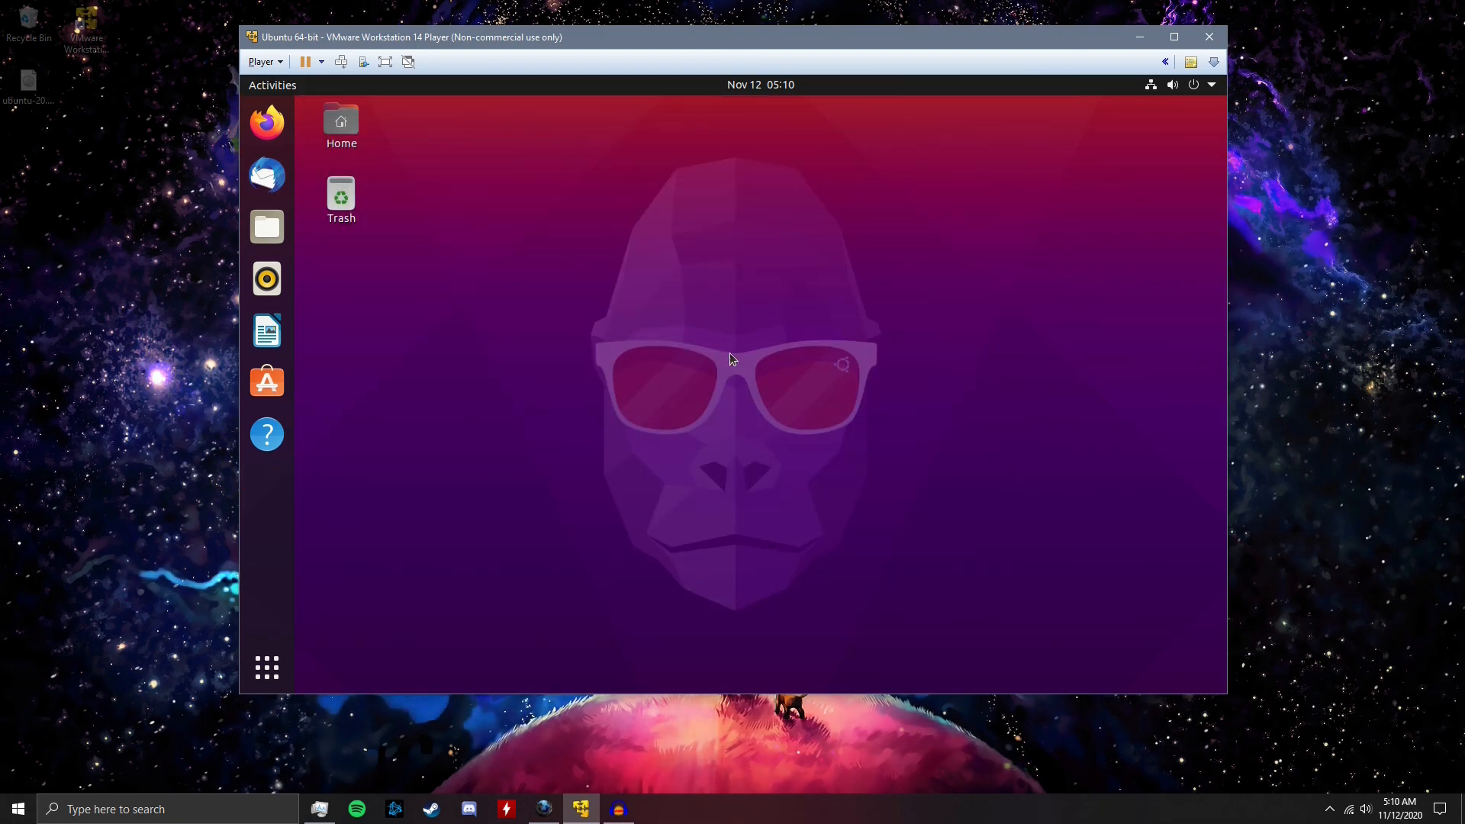